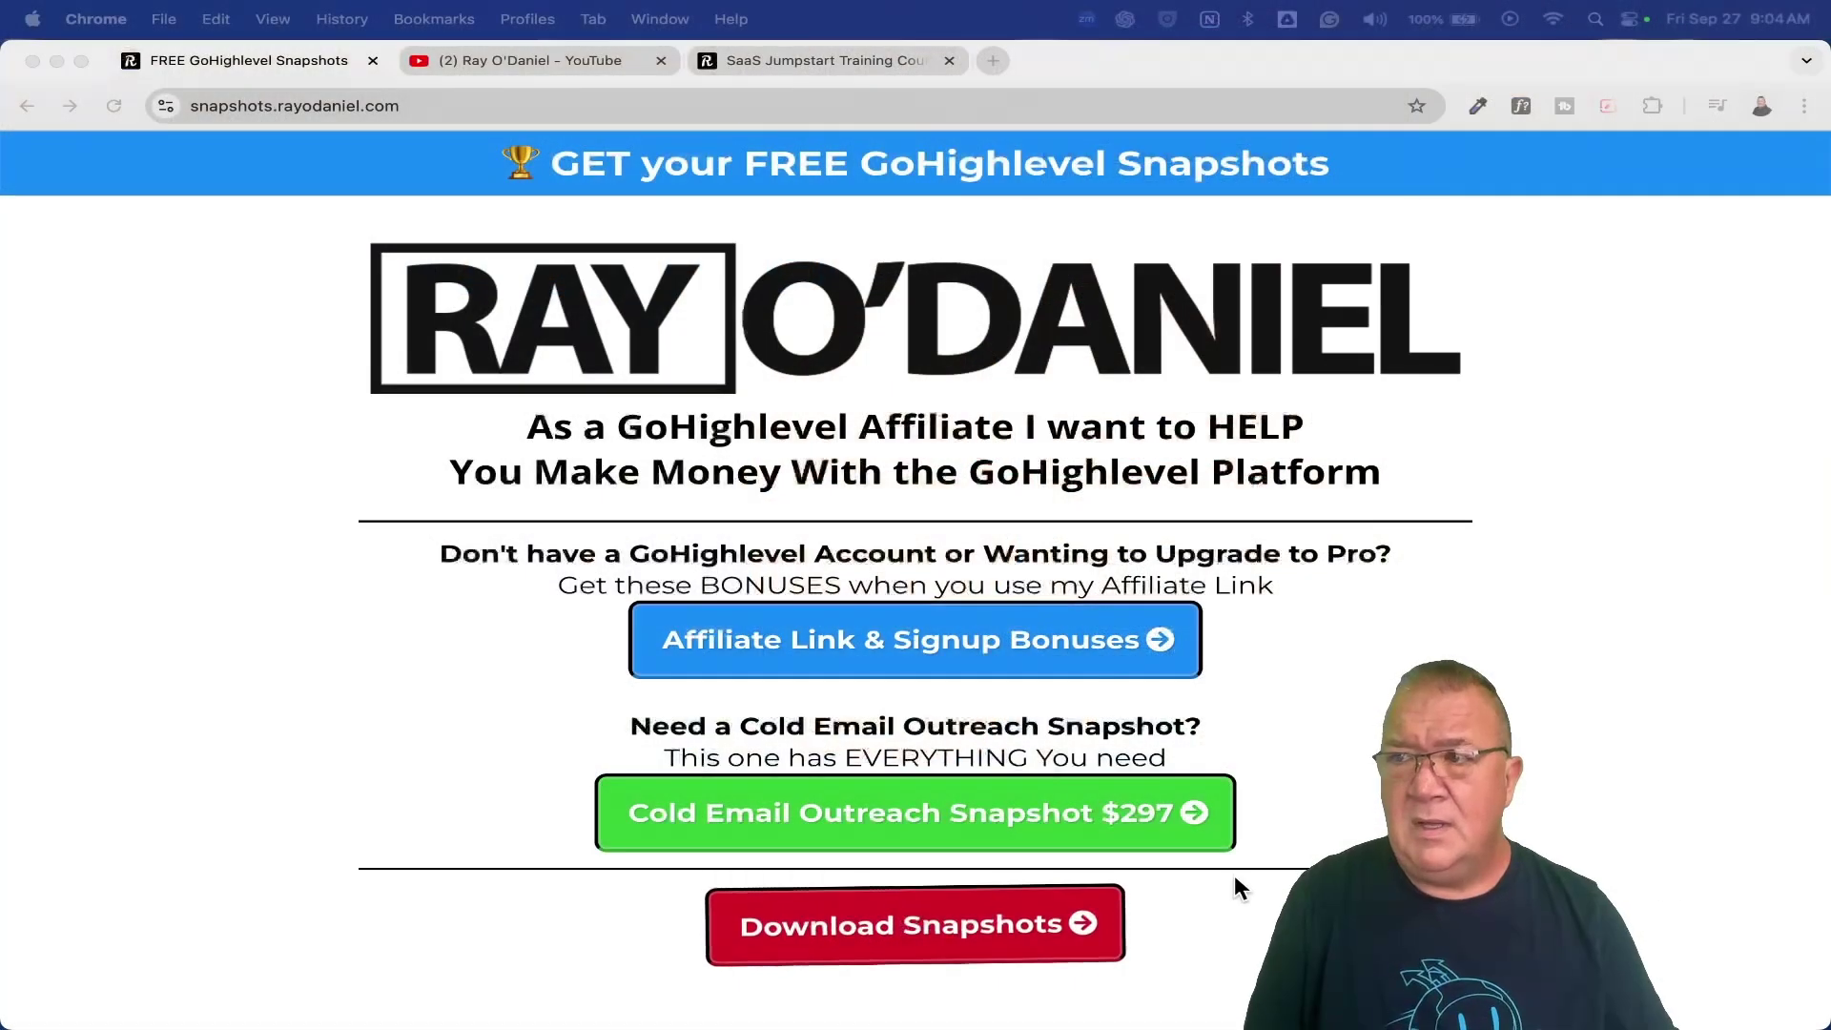
Step: Reveal the full snapshots.rayodaniel.com address in the address bar
click(378, 113)
click(426, 106)
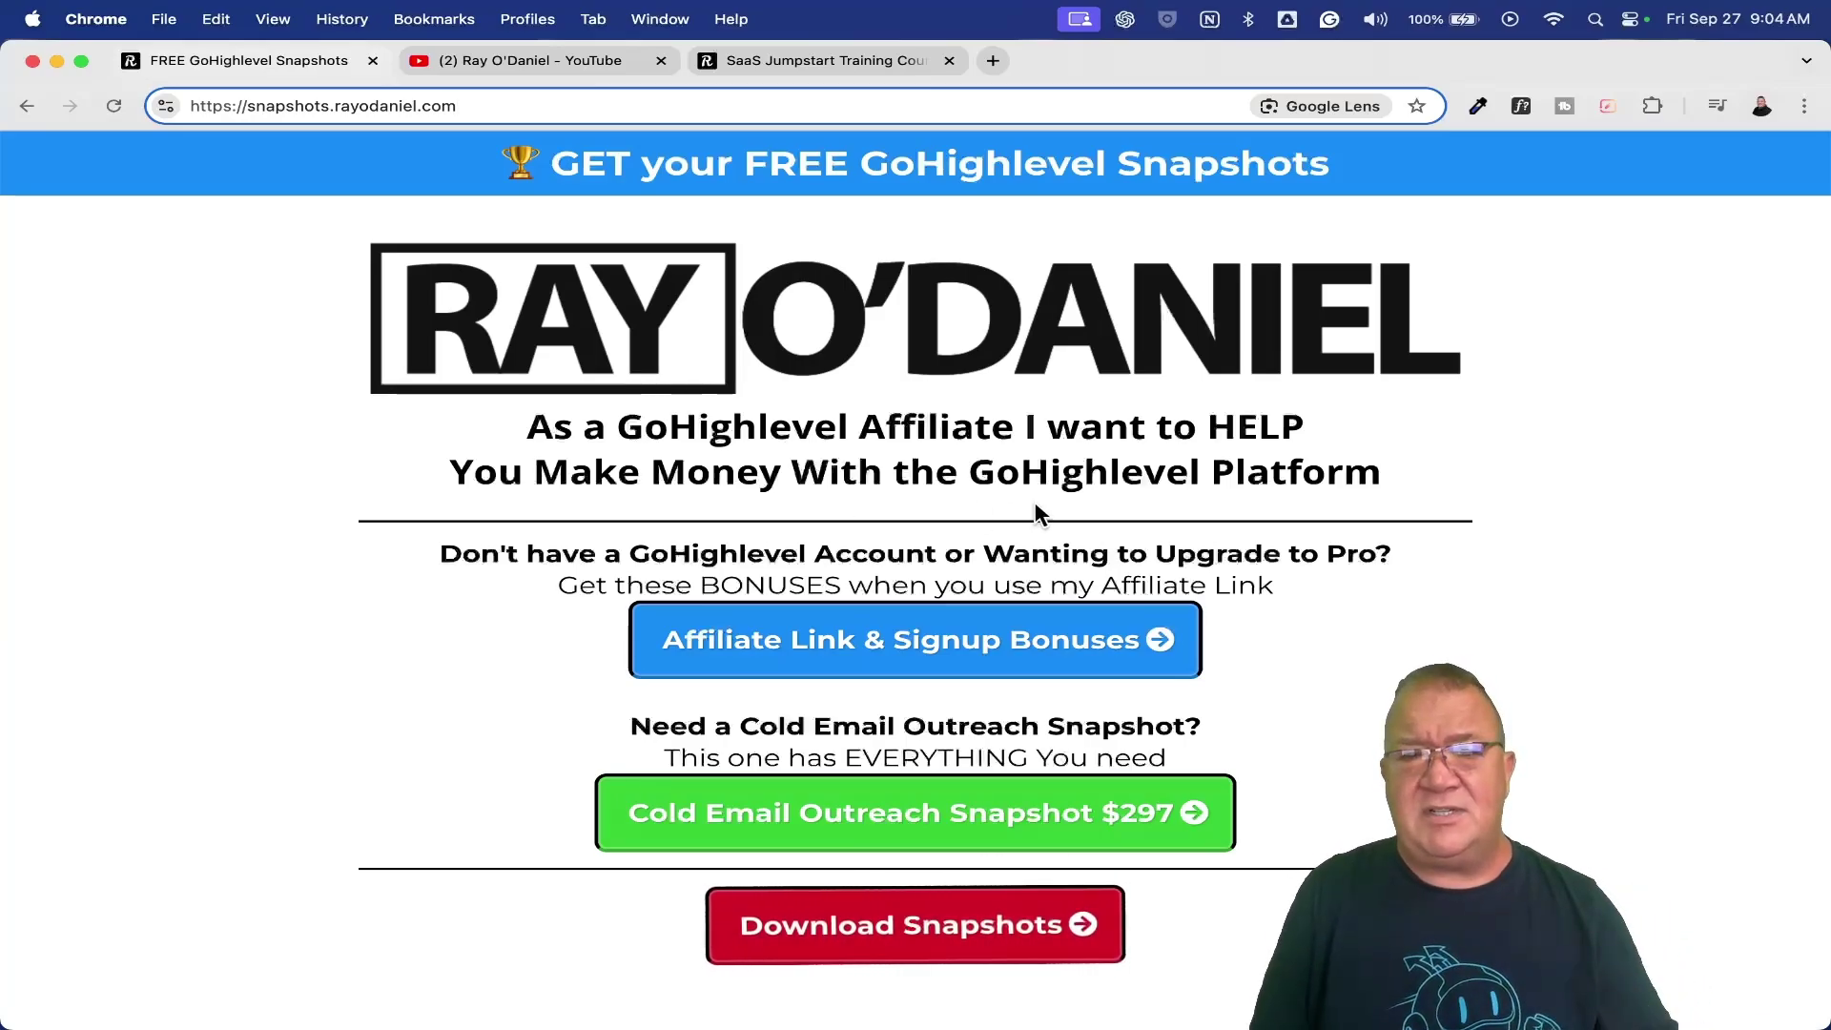
Step: View the Affiliate Link & Signup Bonuses page, then return to the FREE GoHighlevel Snapshots tab
click(869, 651)
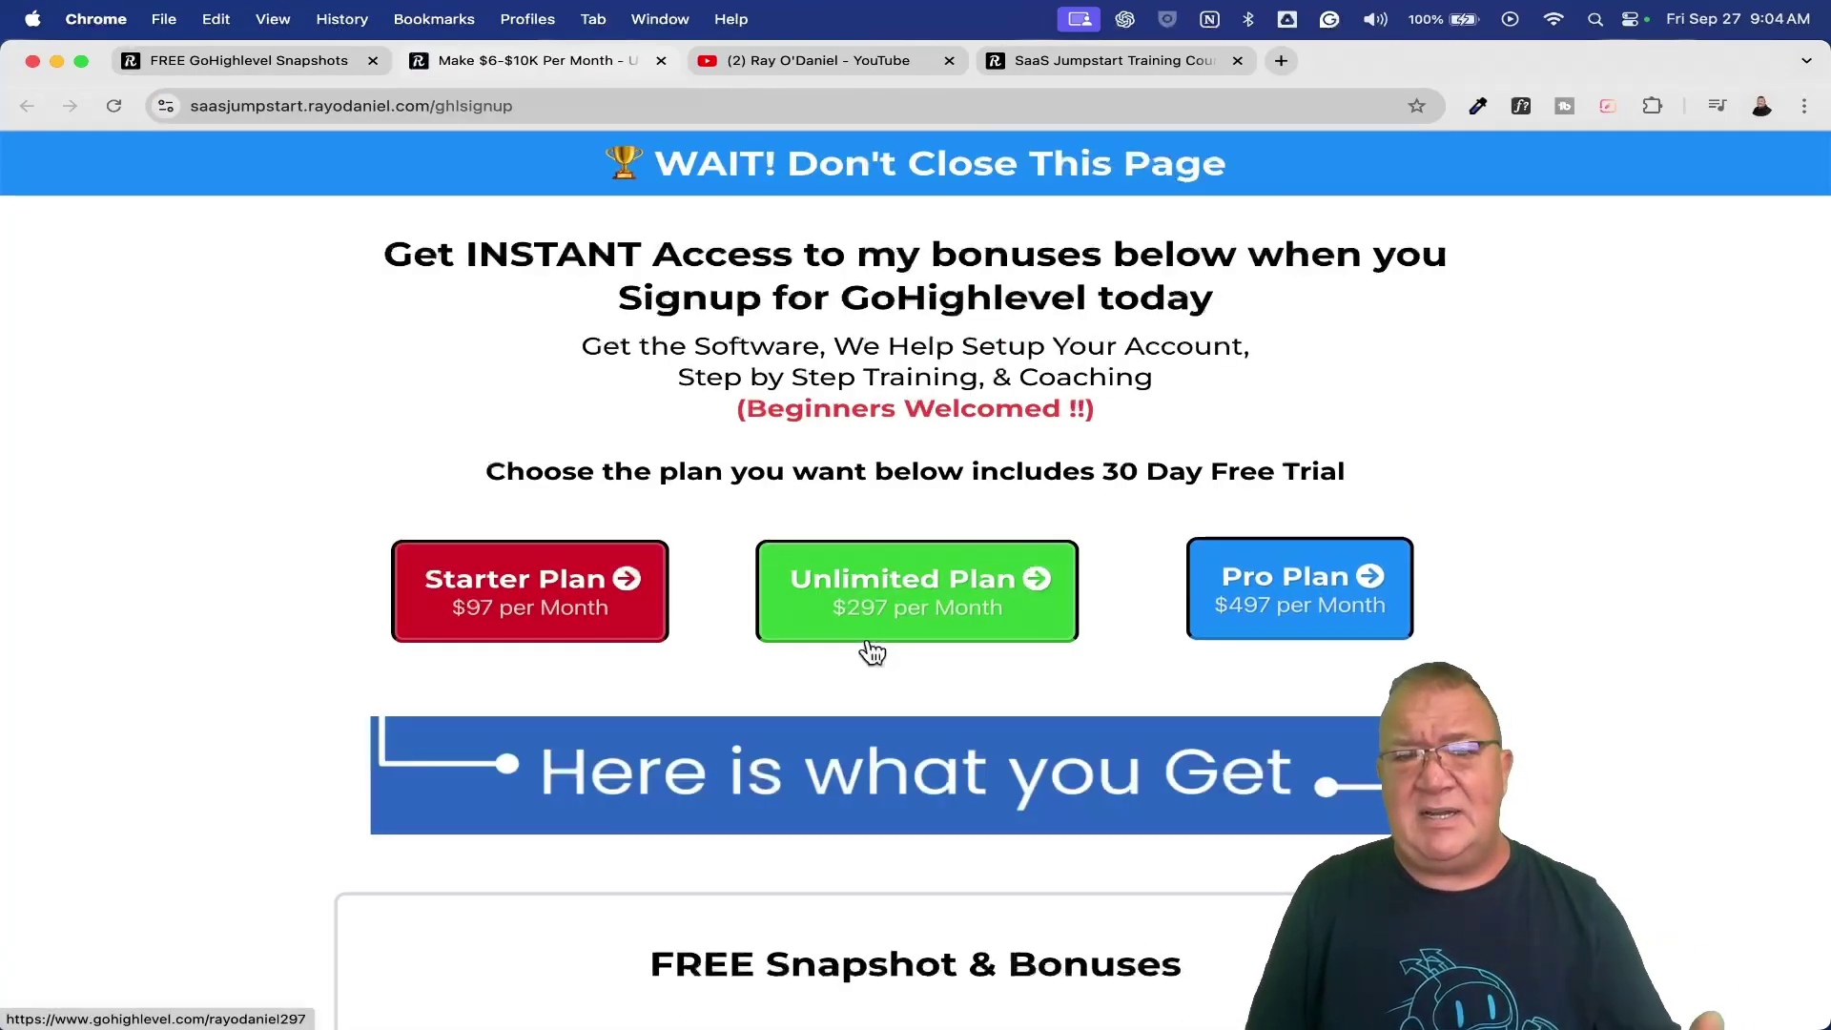
scroll(1382, 612, down, 3)
scroll(1378, 600, down, 3)
scroll(1382, 611, down, 6)
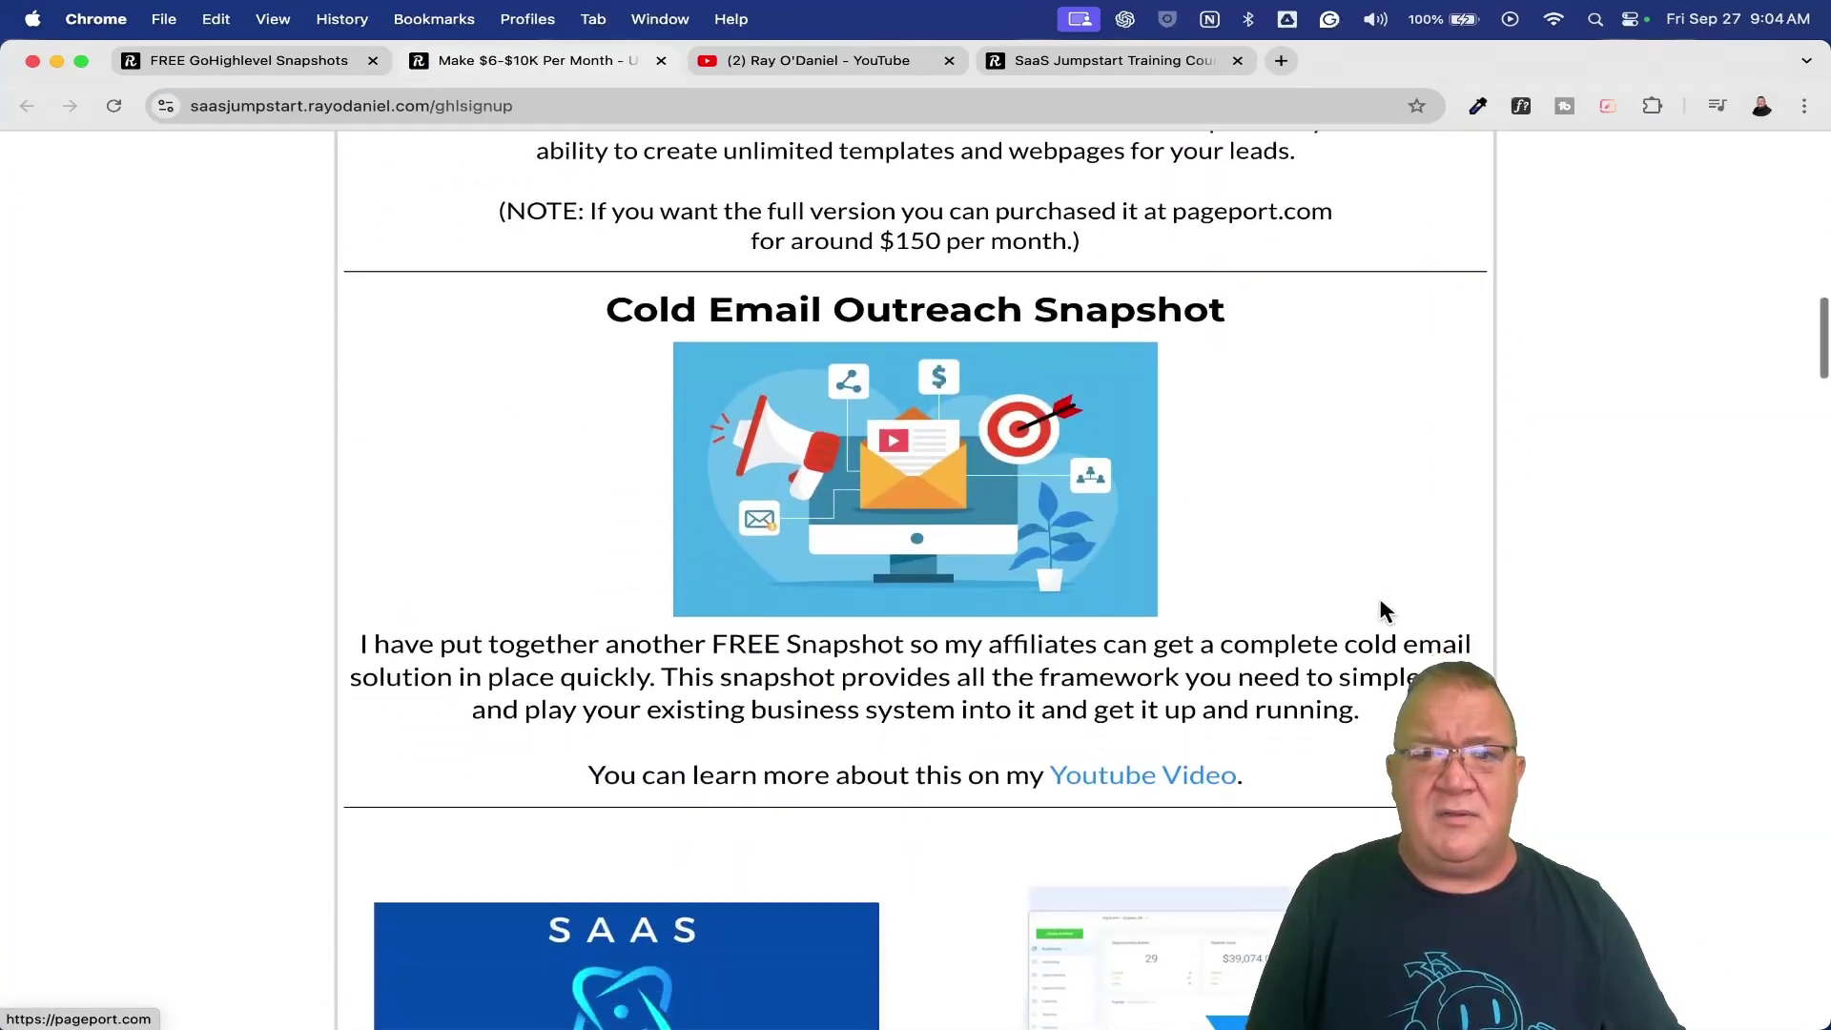
scroll(1383, 608, down, 5)
scroll(1330, 573, up, 10)
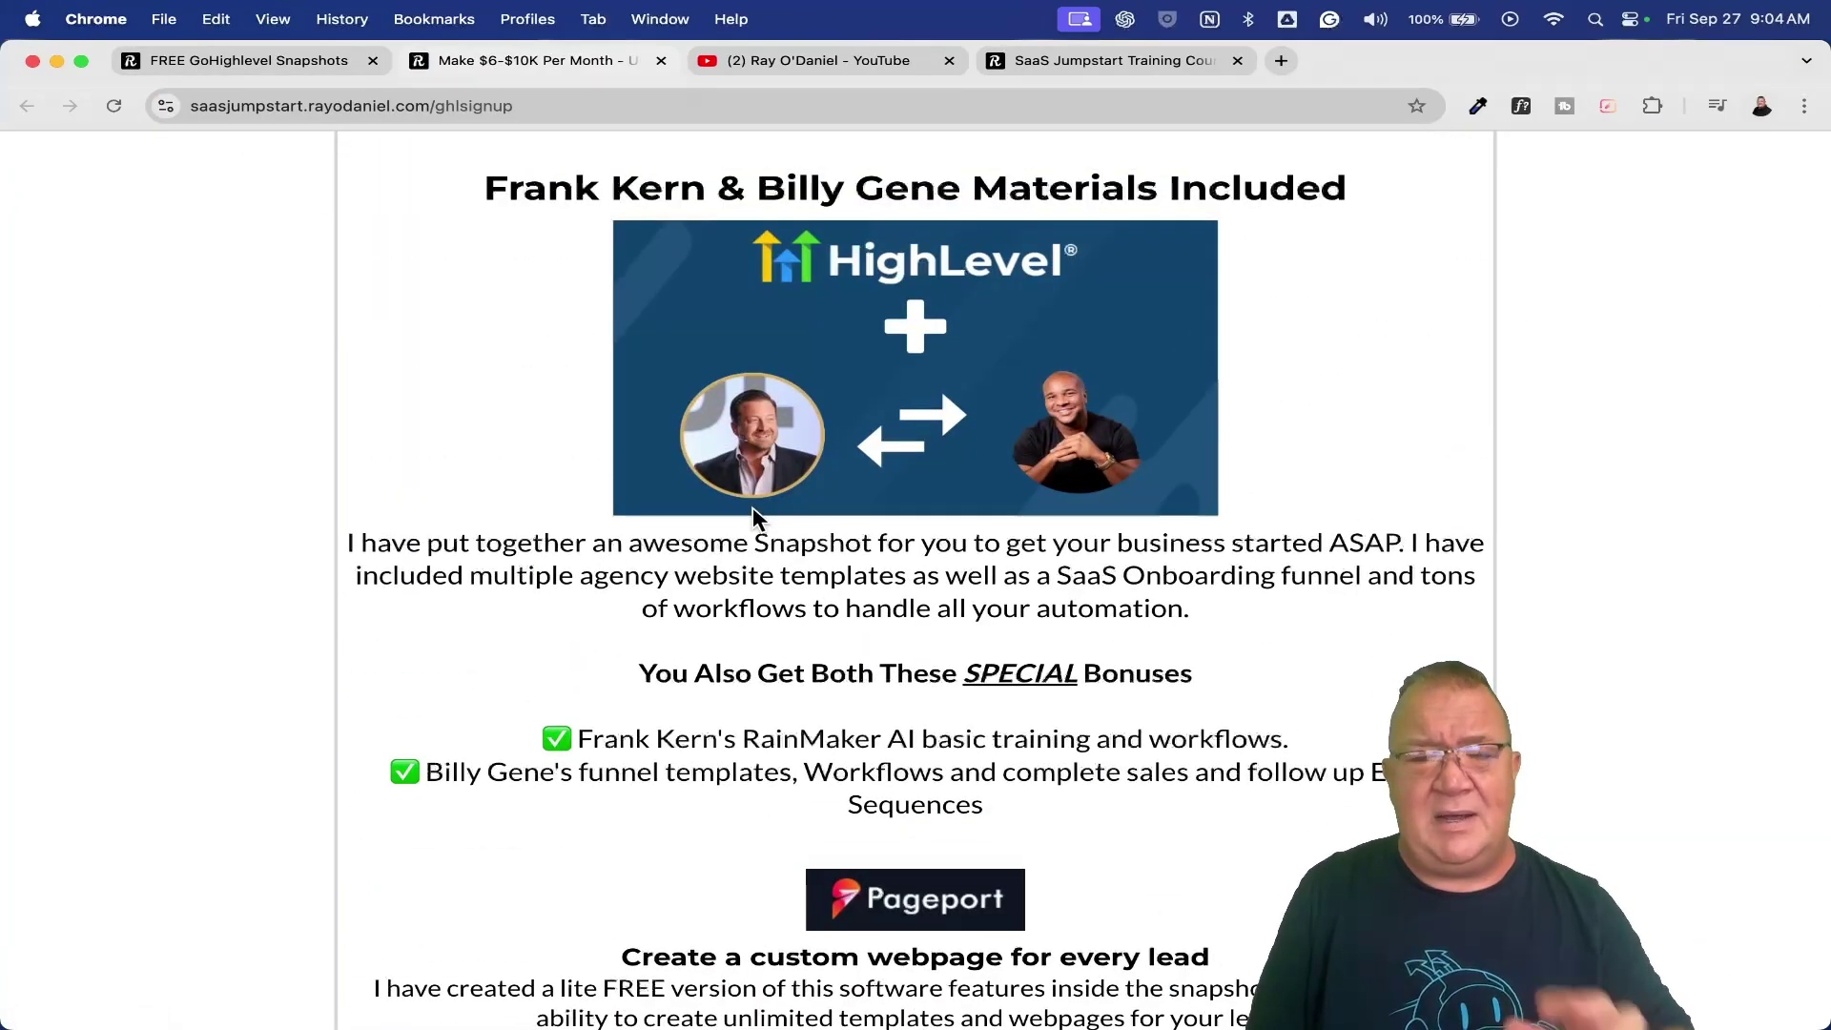
click(181, 64)
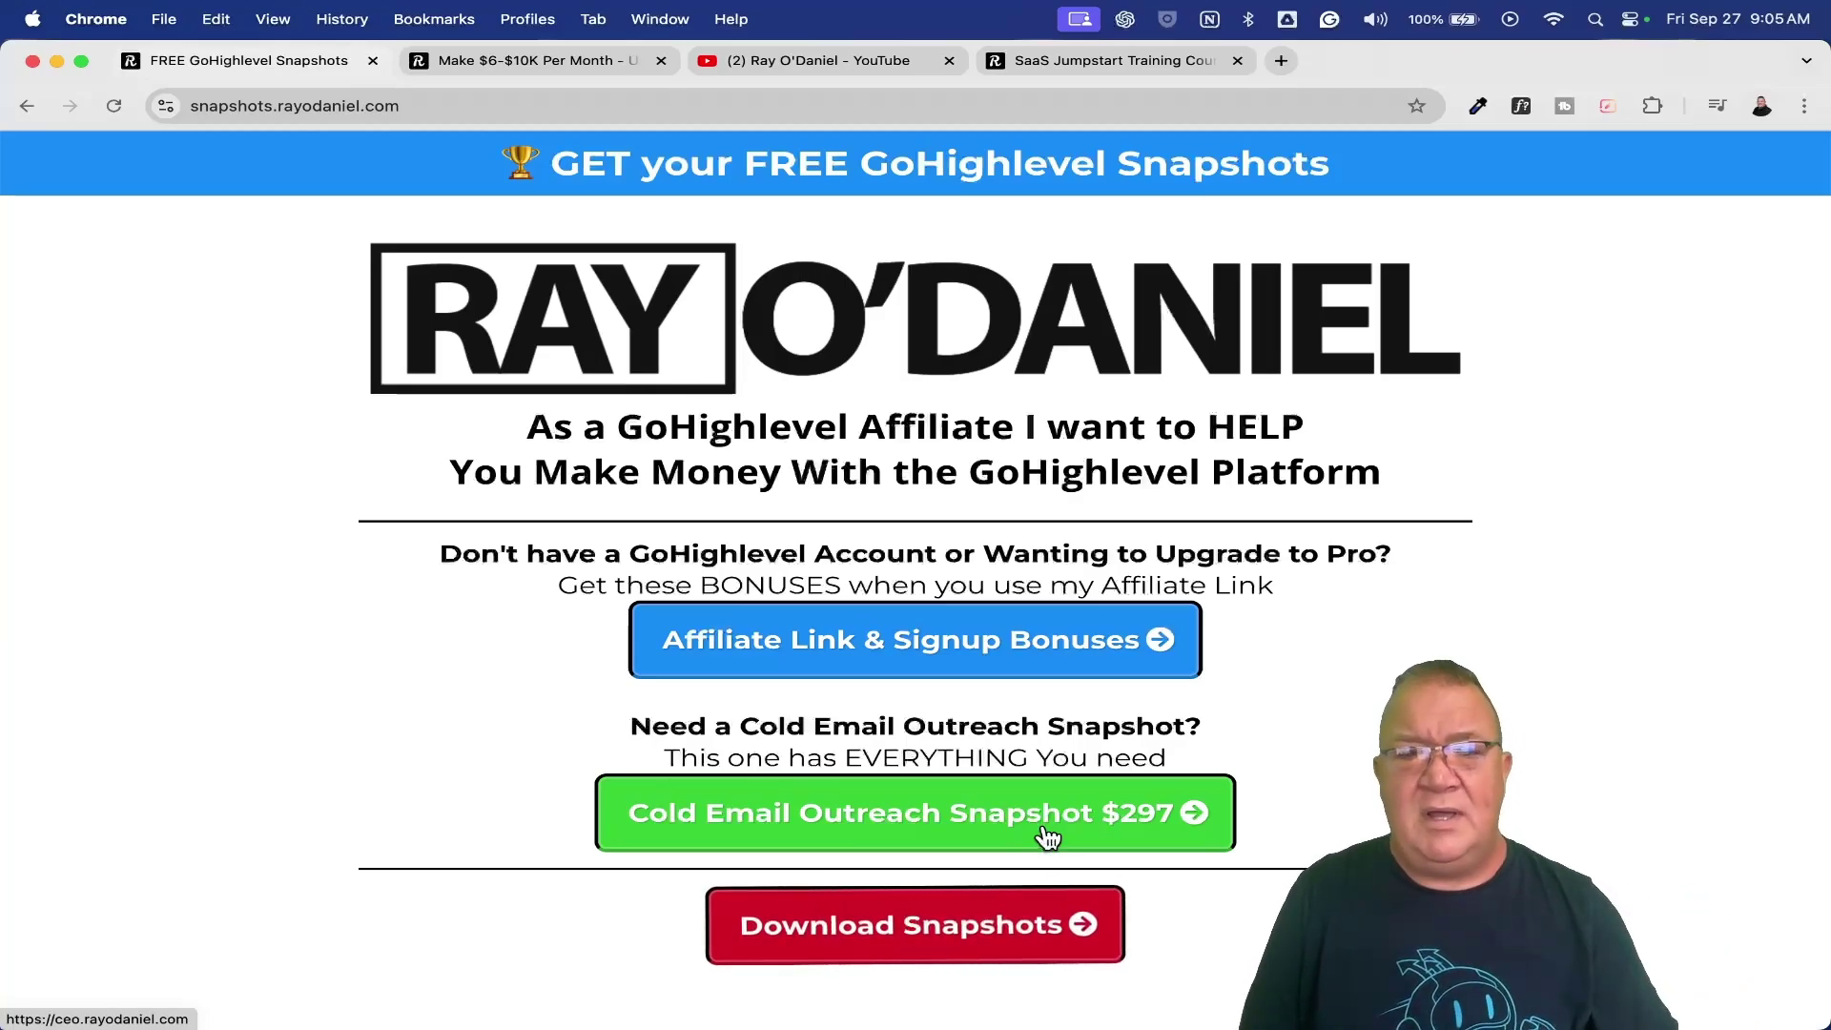
Step: Open the $297 Cold Email Outreach Snapshot checkout and close it again
click(1045, 829)
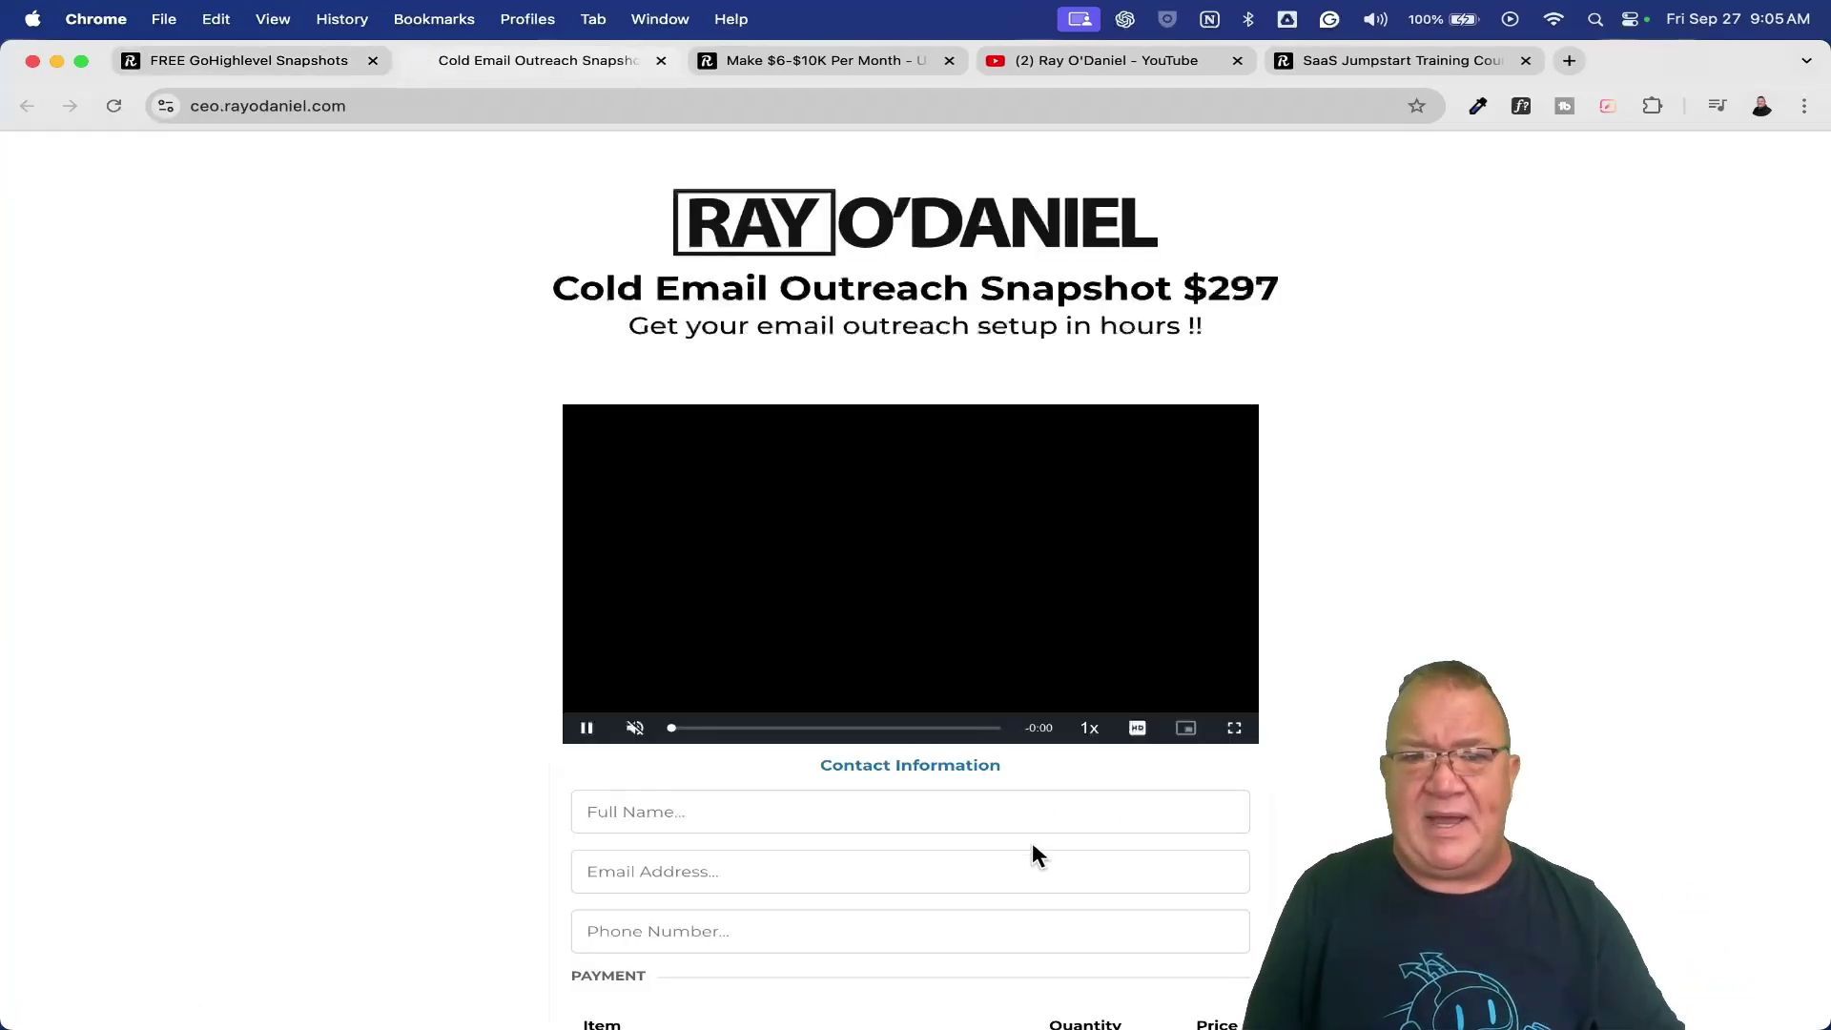
scroll(642, 828, down, 10)
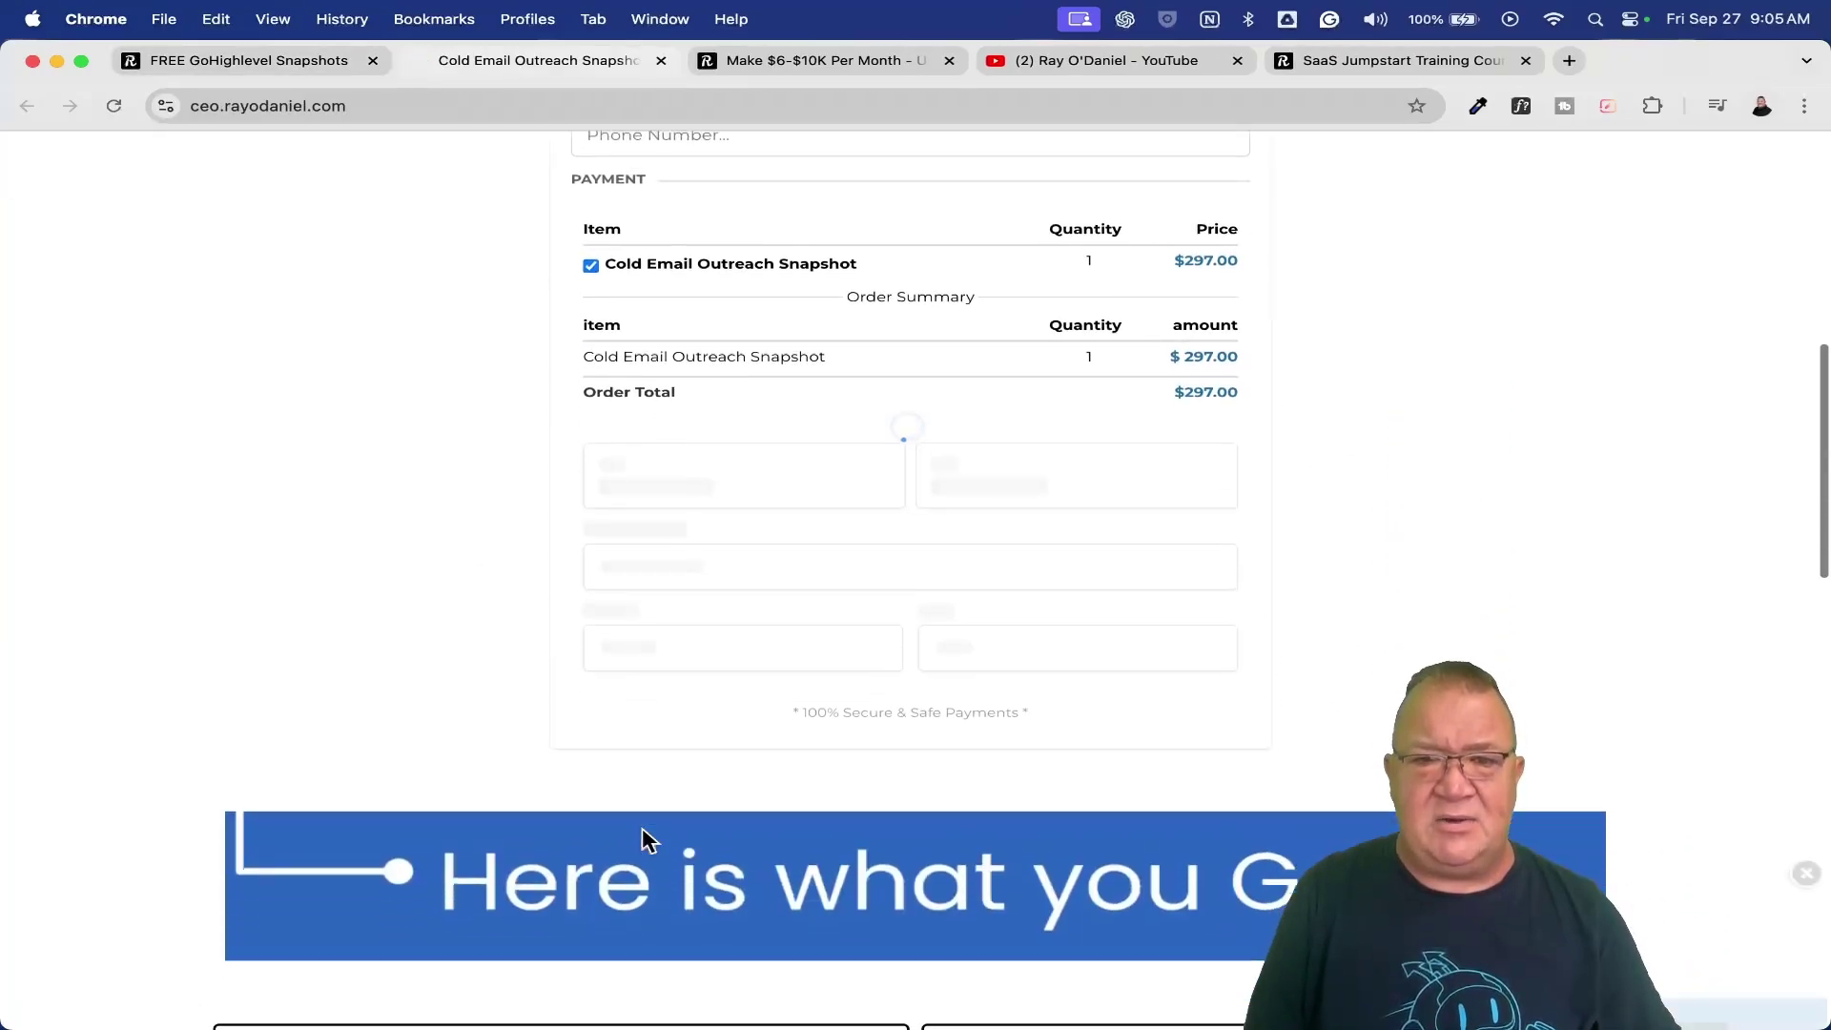
scroll(642, 828, down, 5)
scroll(642, 828, down, 2)
scroll(643, 827, up, 2)
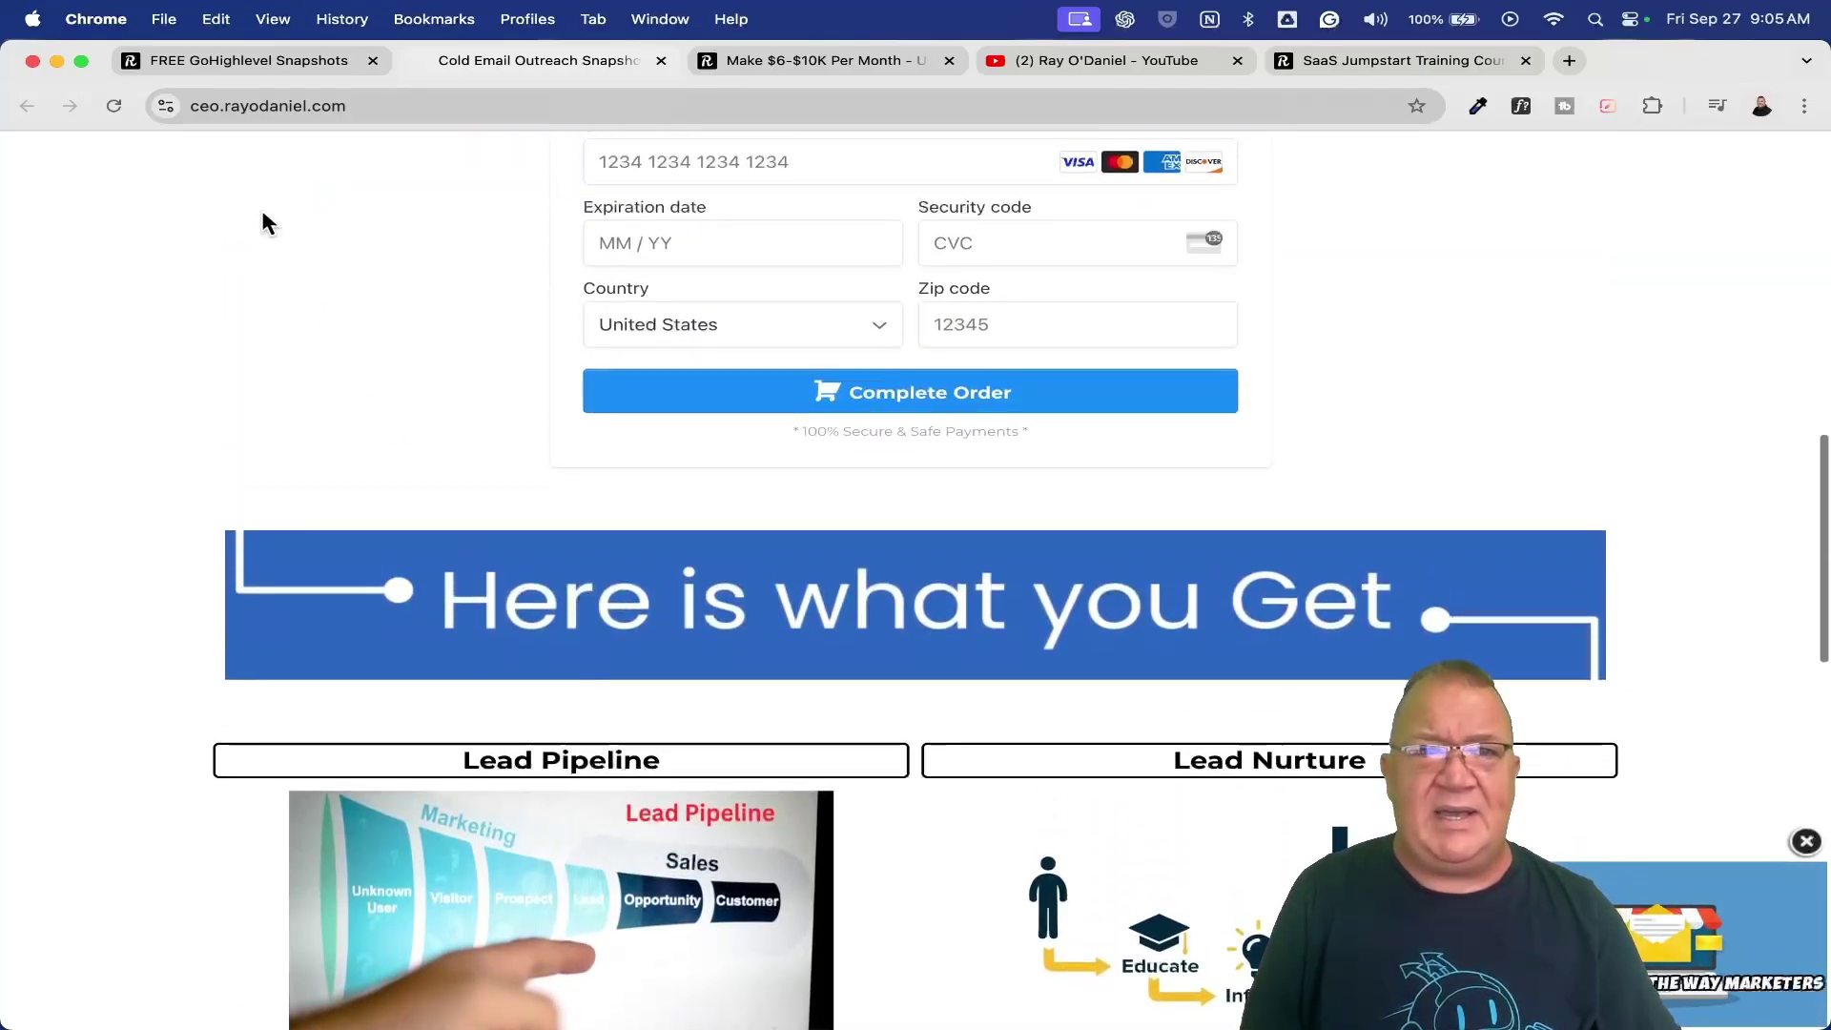
key(super+w)
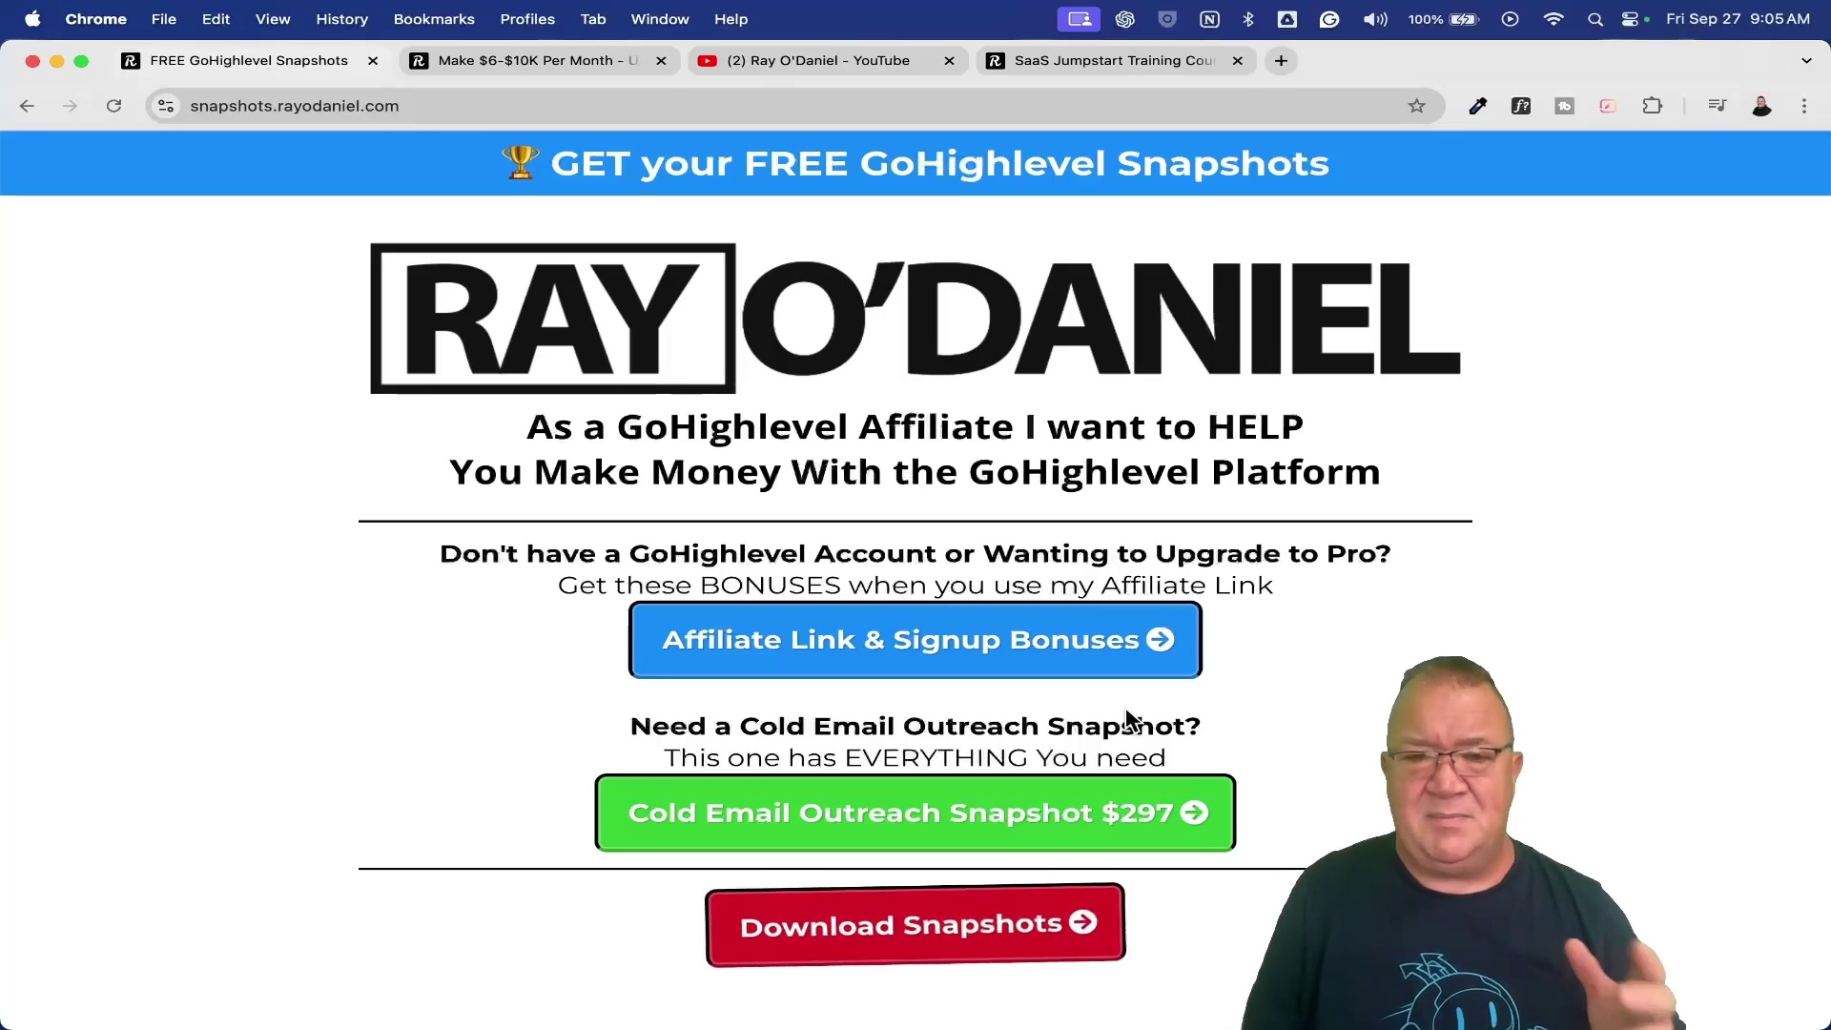
Step: Open the free Download Snapshots signup form, then dismiss it
click(985, 937)
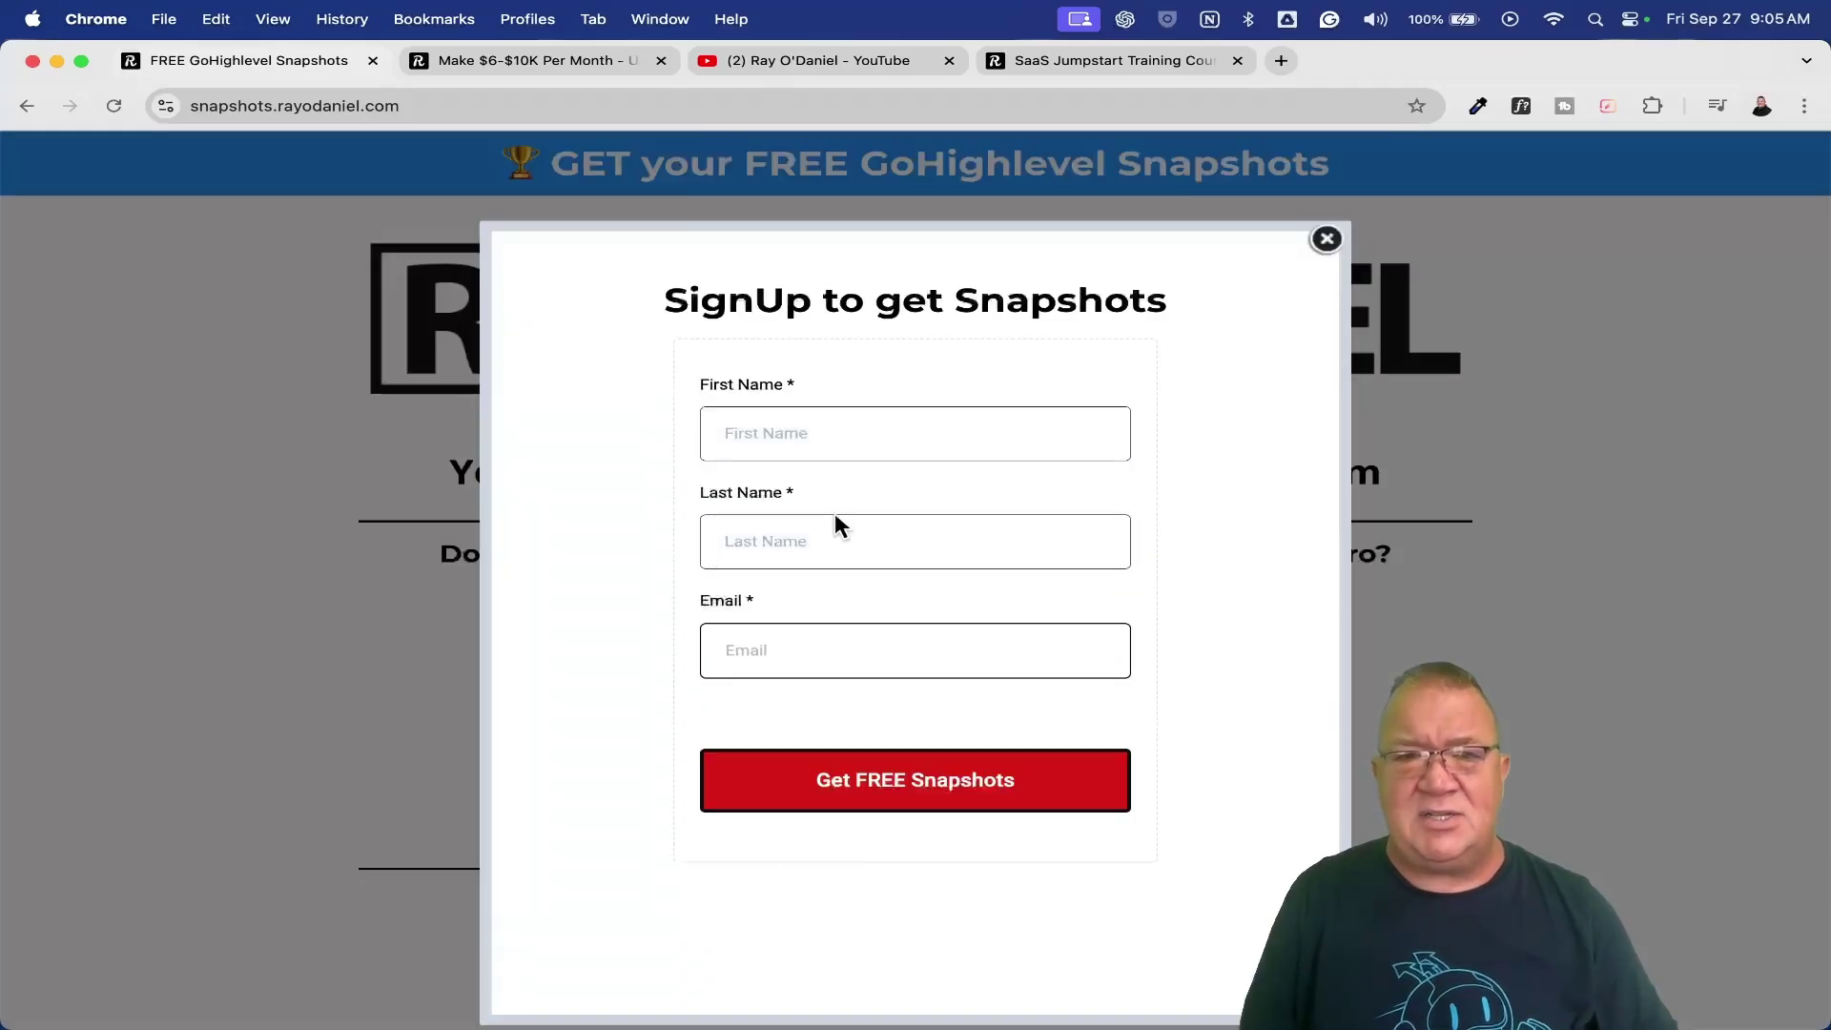
scroll(866, 620, down, 3)
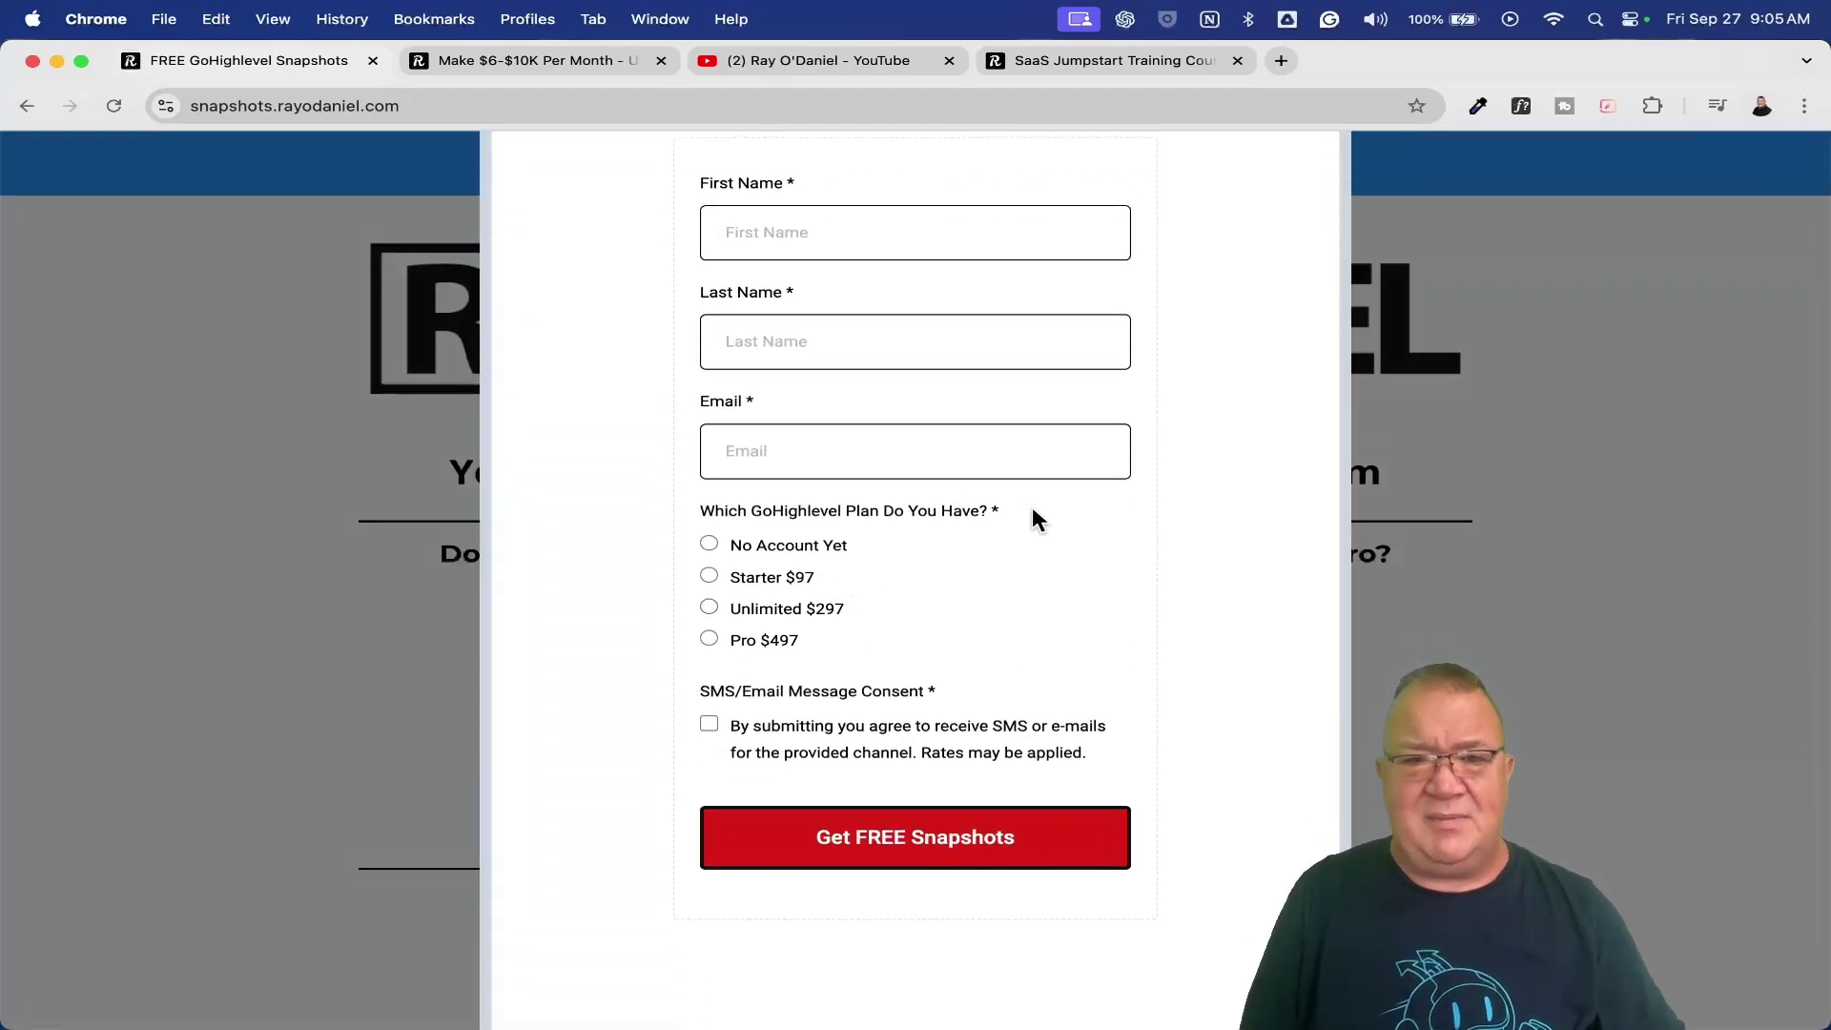
scroll(1032, 518, up, 3)
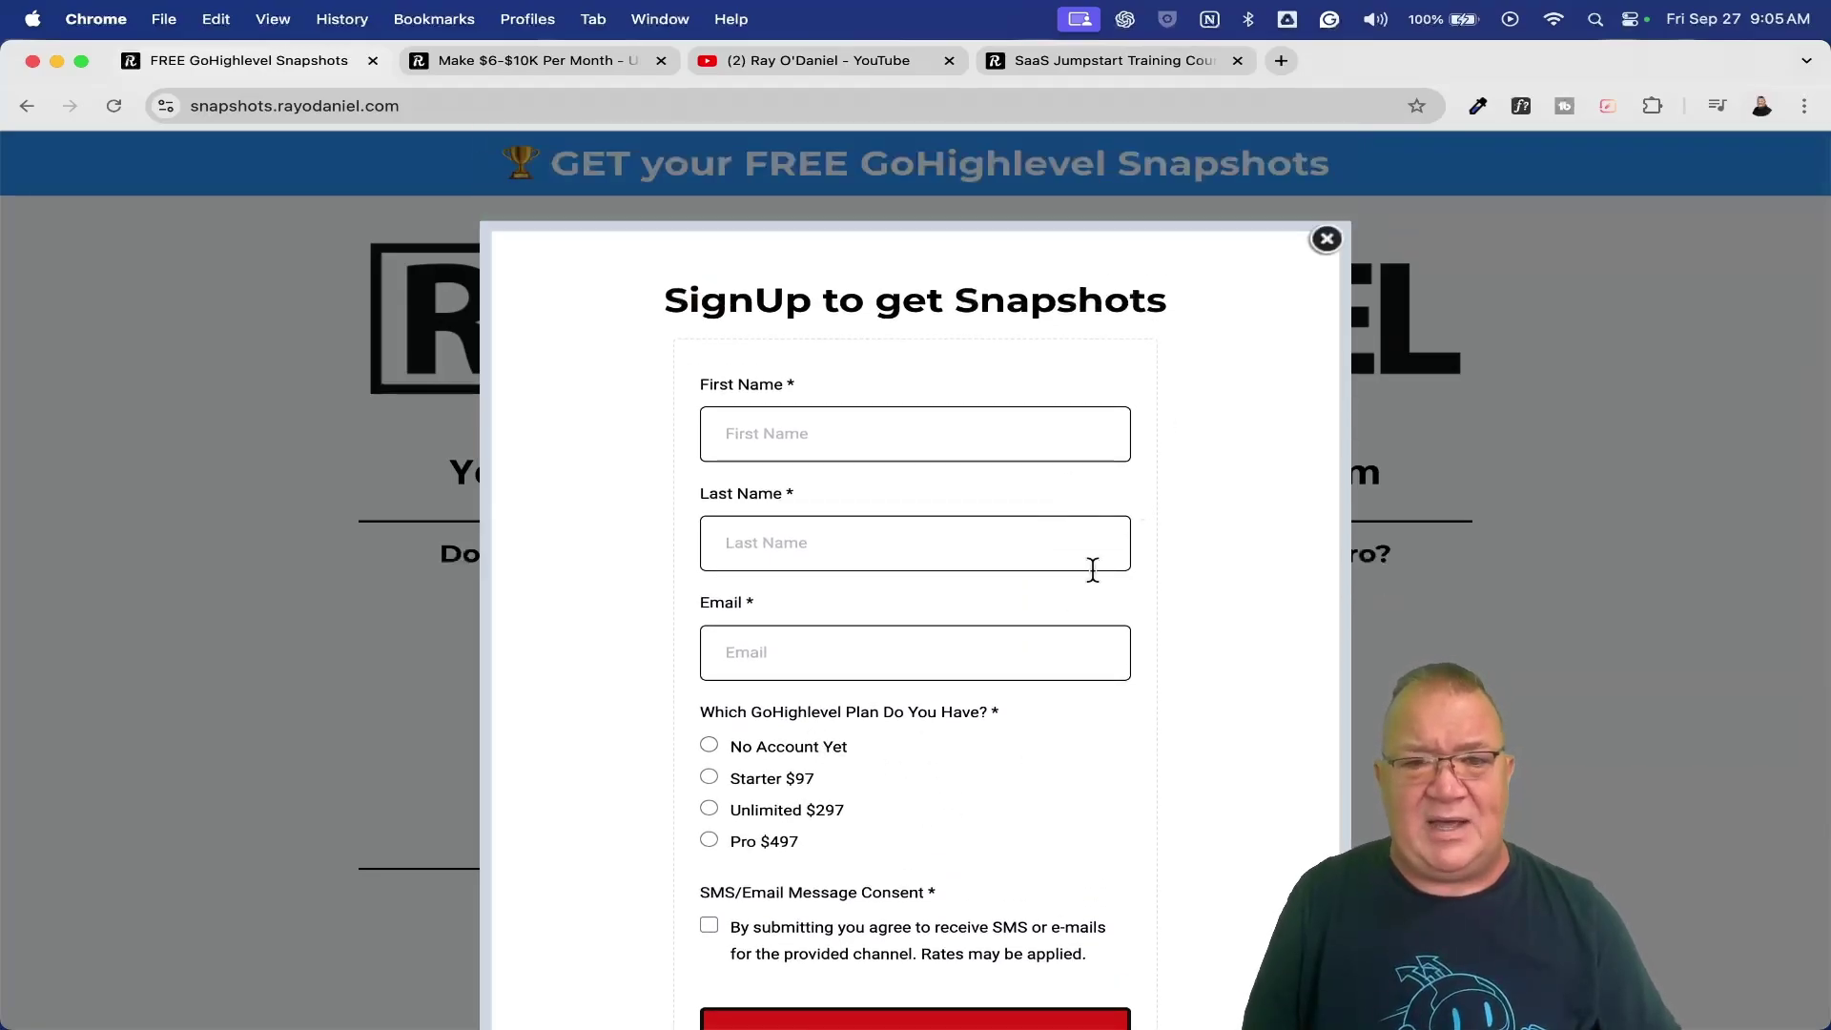
click(1326, 243)
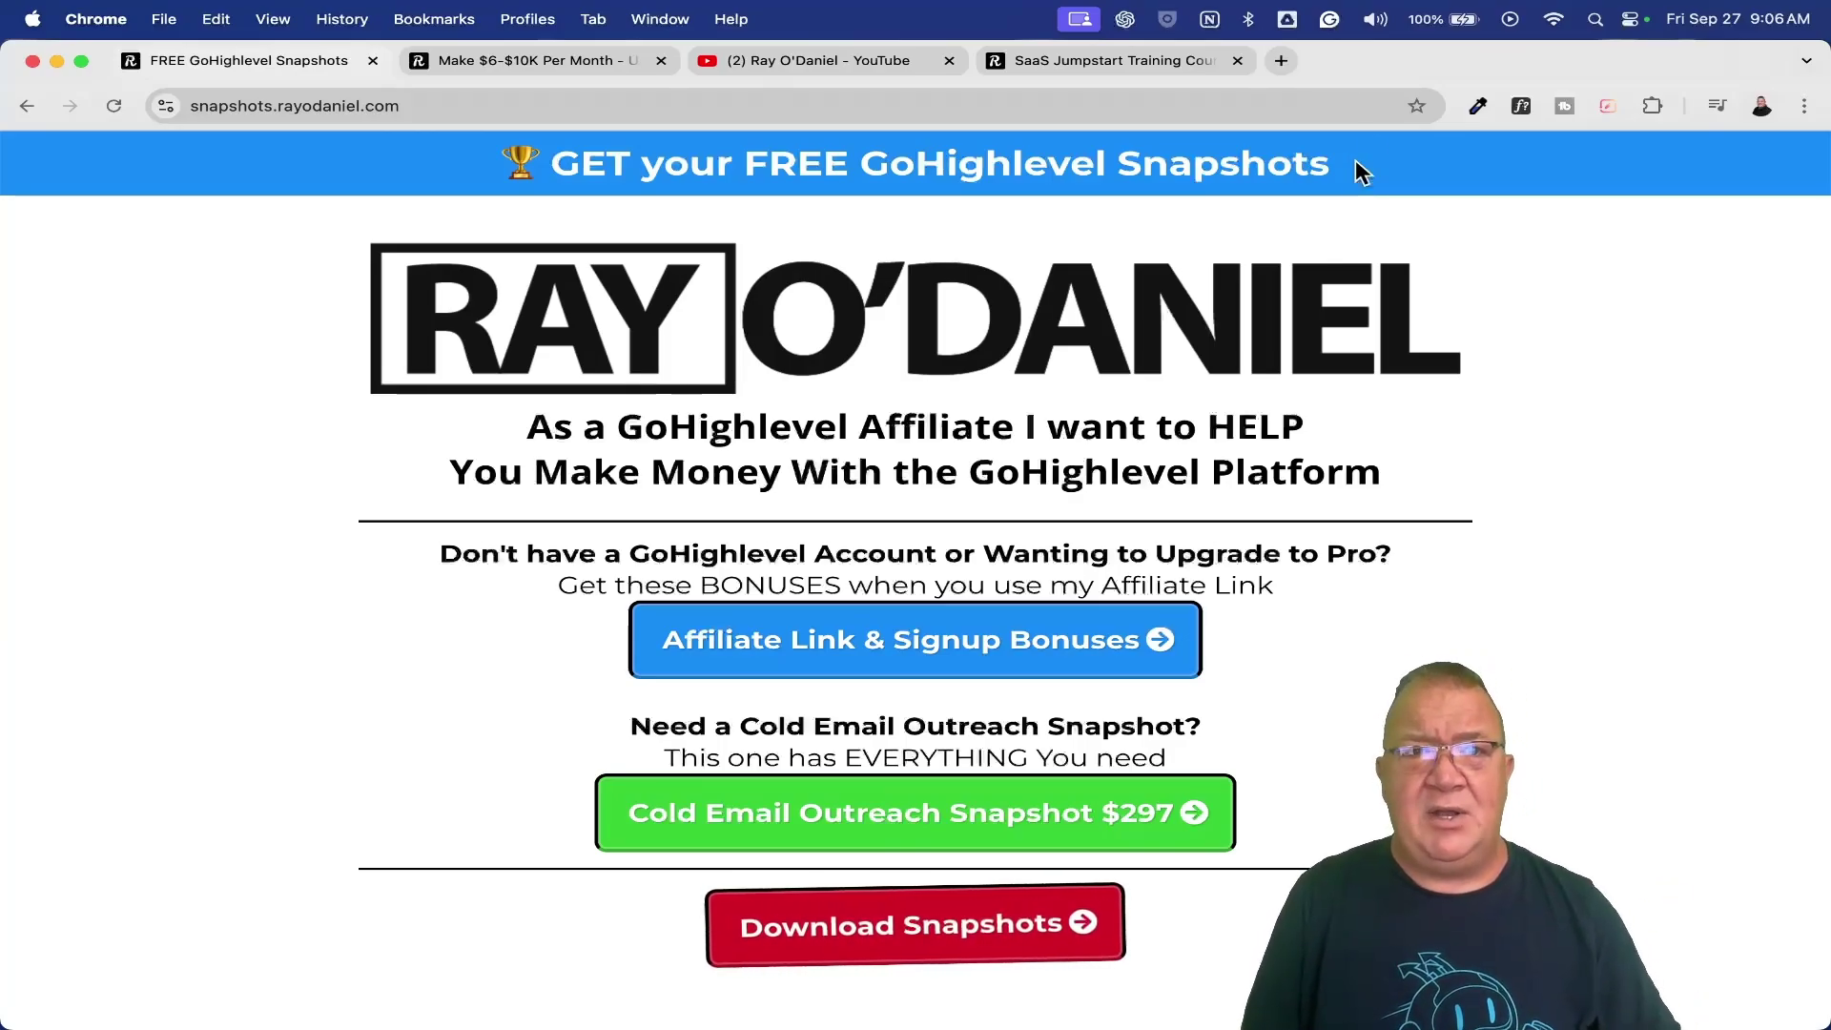
Step: Open the Highlevel Snapshots course from the SaaS Jumpstart Training course library
click(1076, 57)
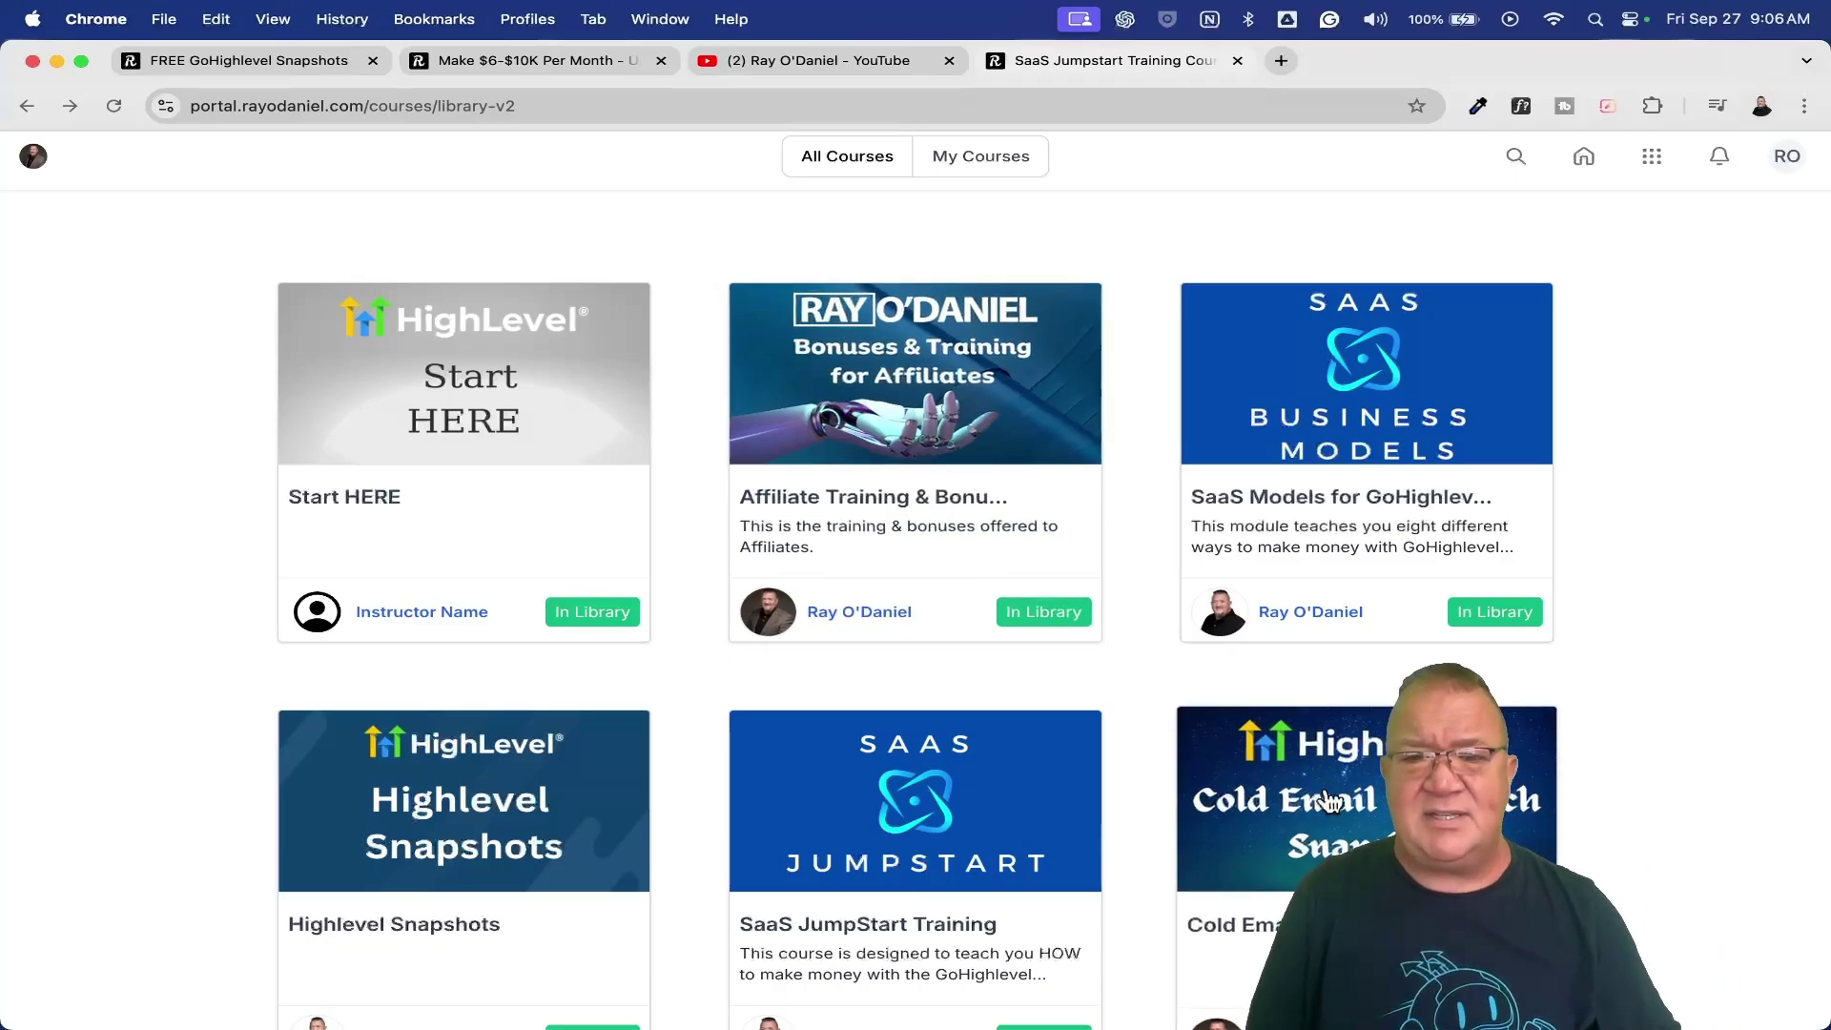
scroll(567, 882, down, 5)
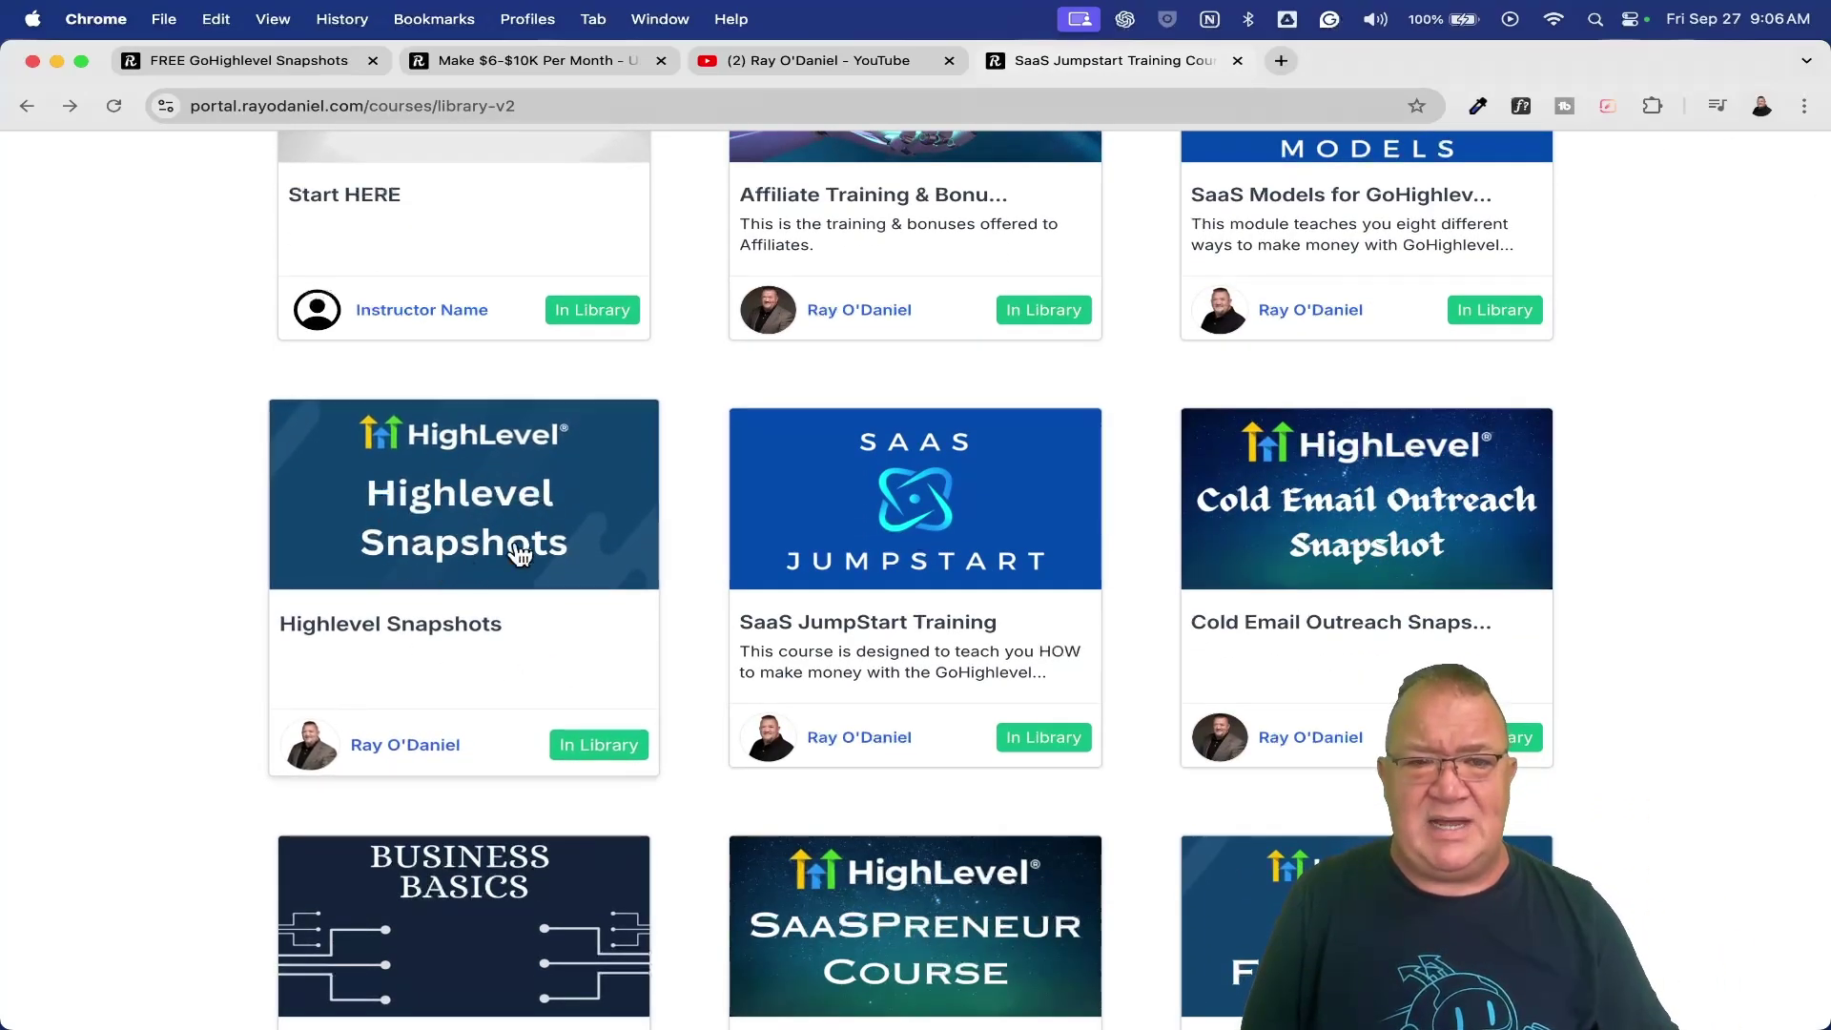
click(440, 553)
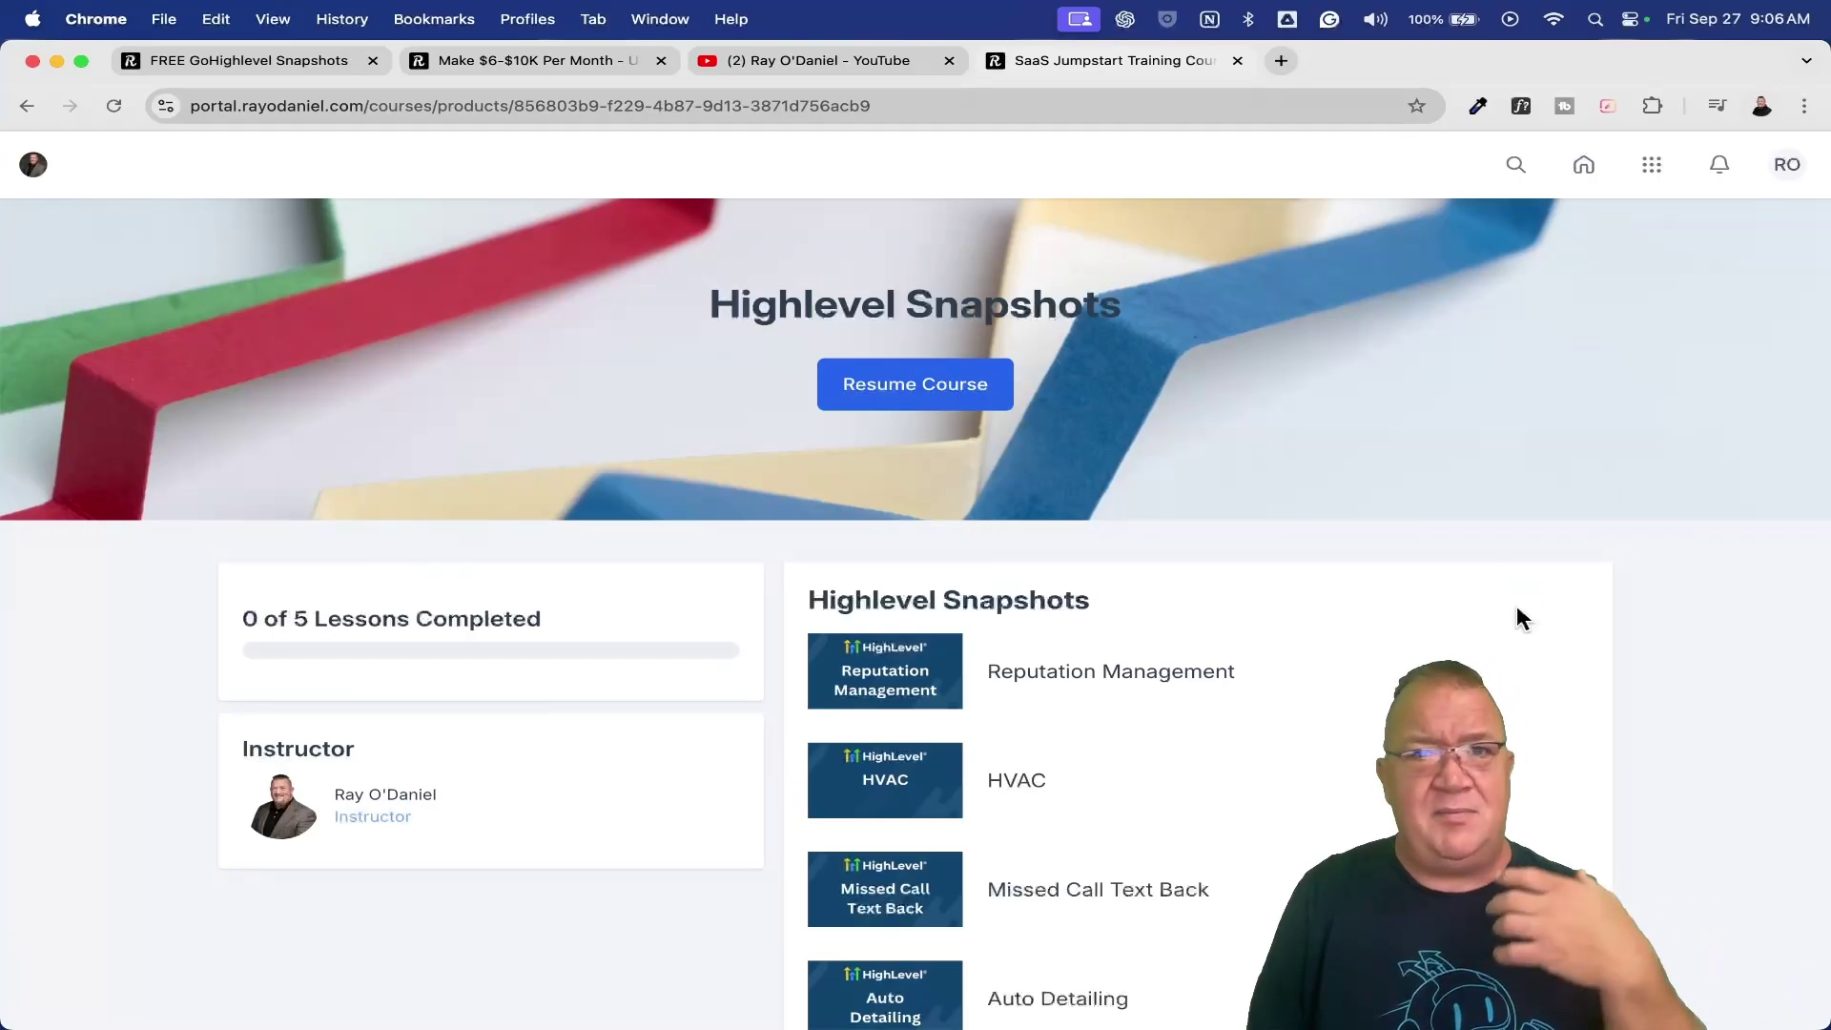
scroll(1517, 618, down, 5)
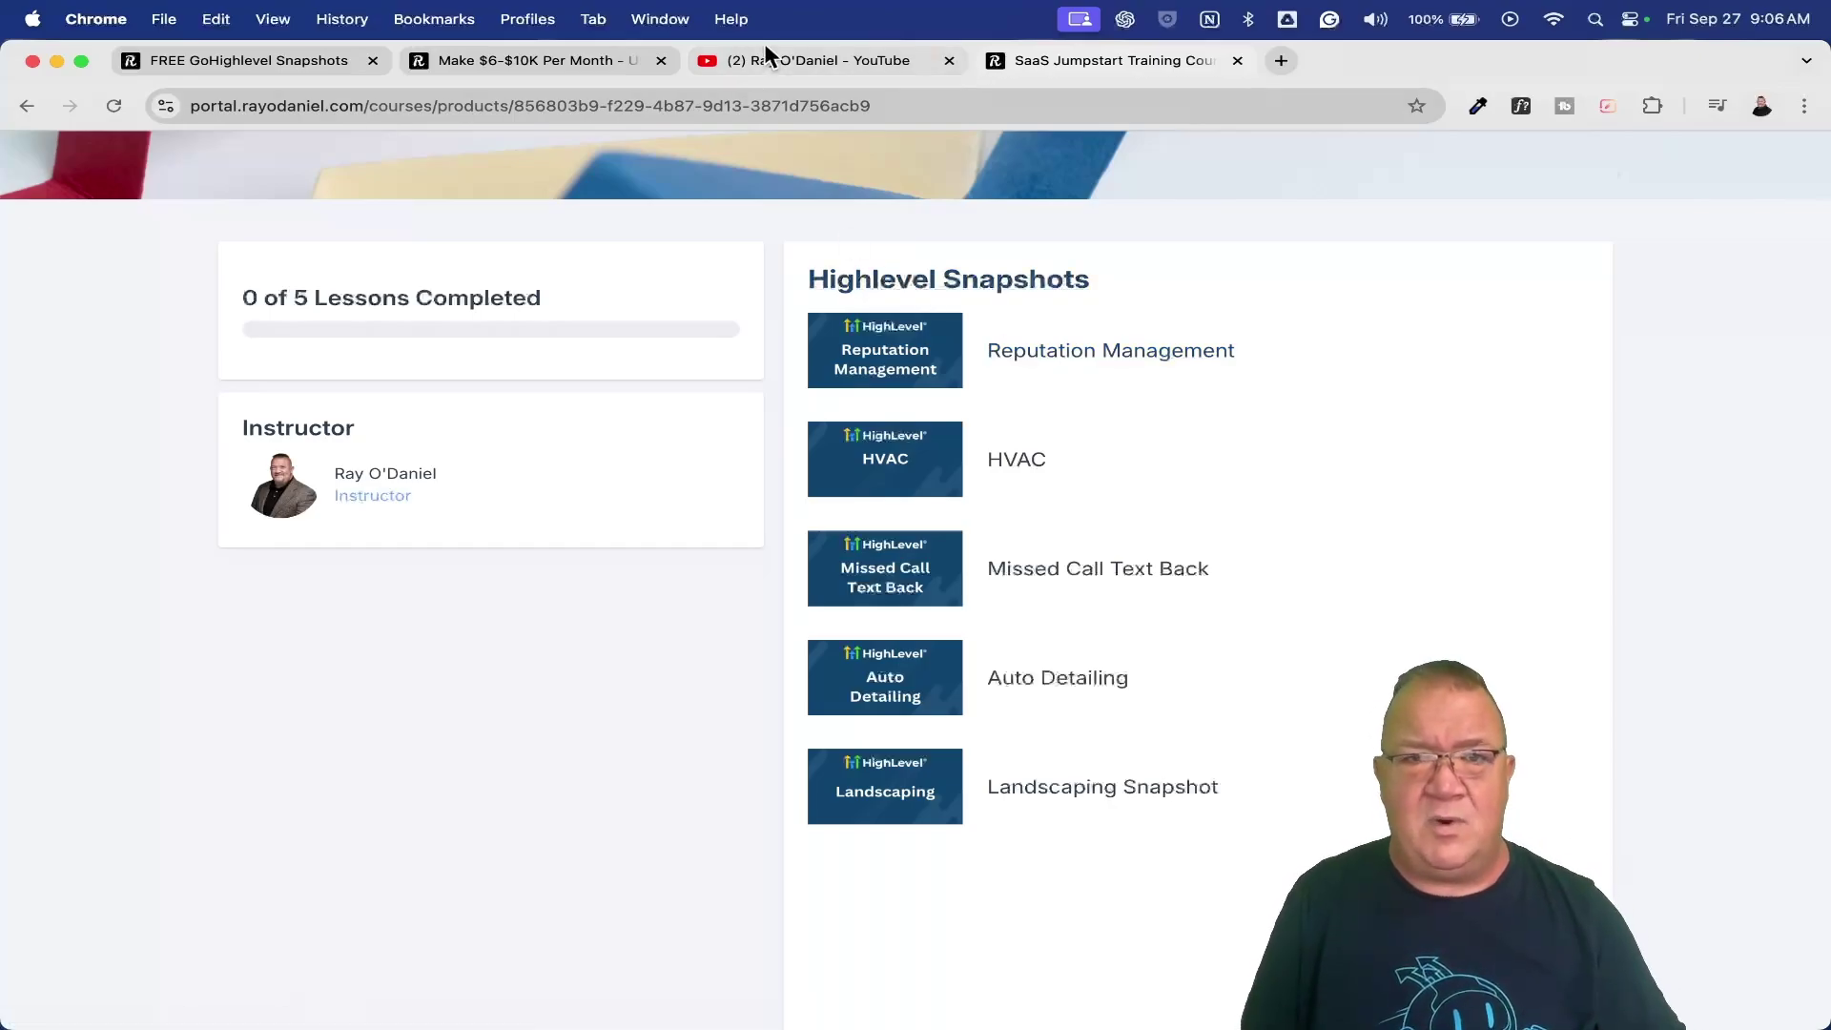
Step: Look over the YouTube channel's playlists, then return to the Highlevel Snapshots course tab
click(793, 59)
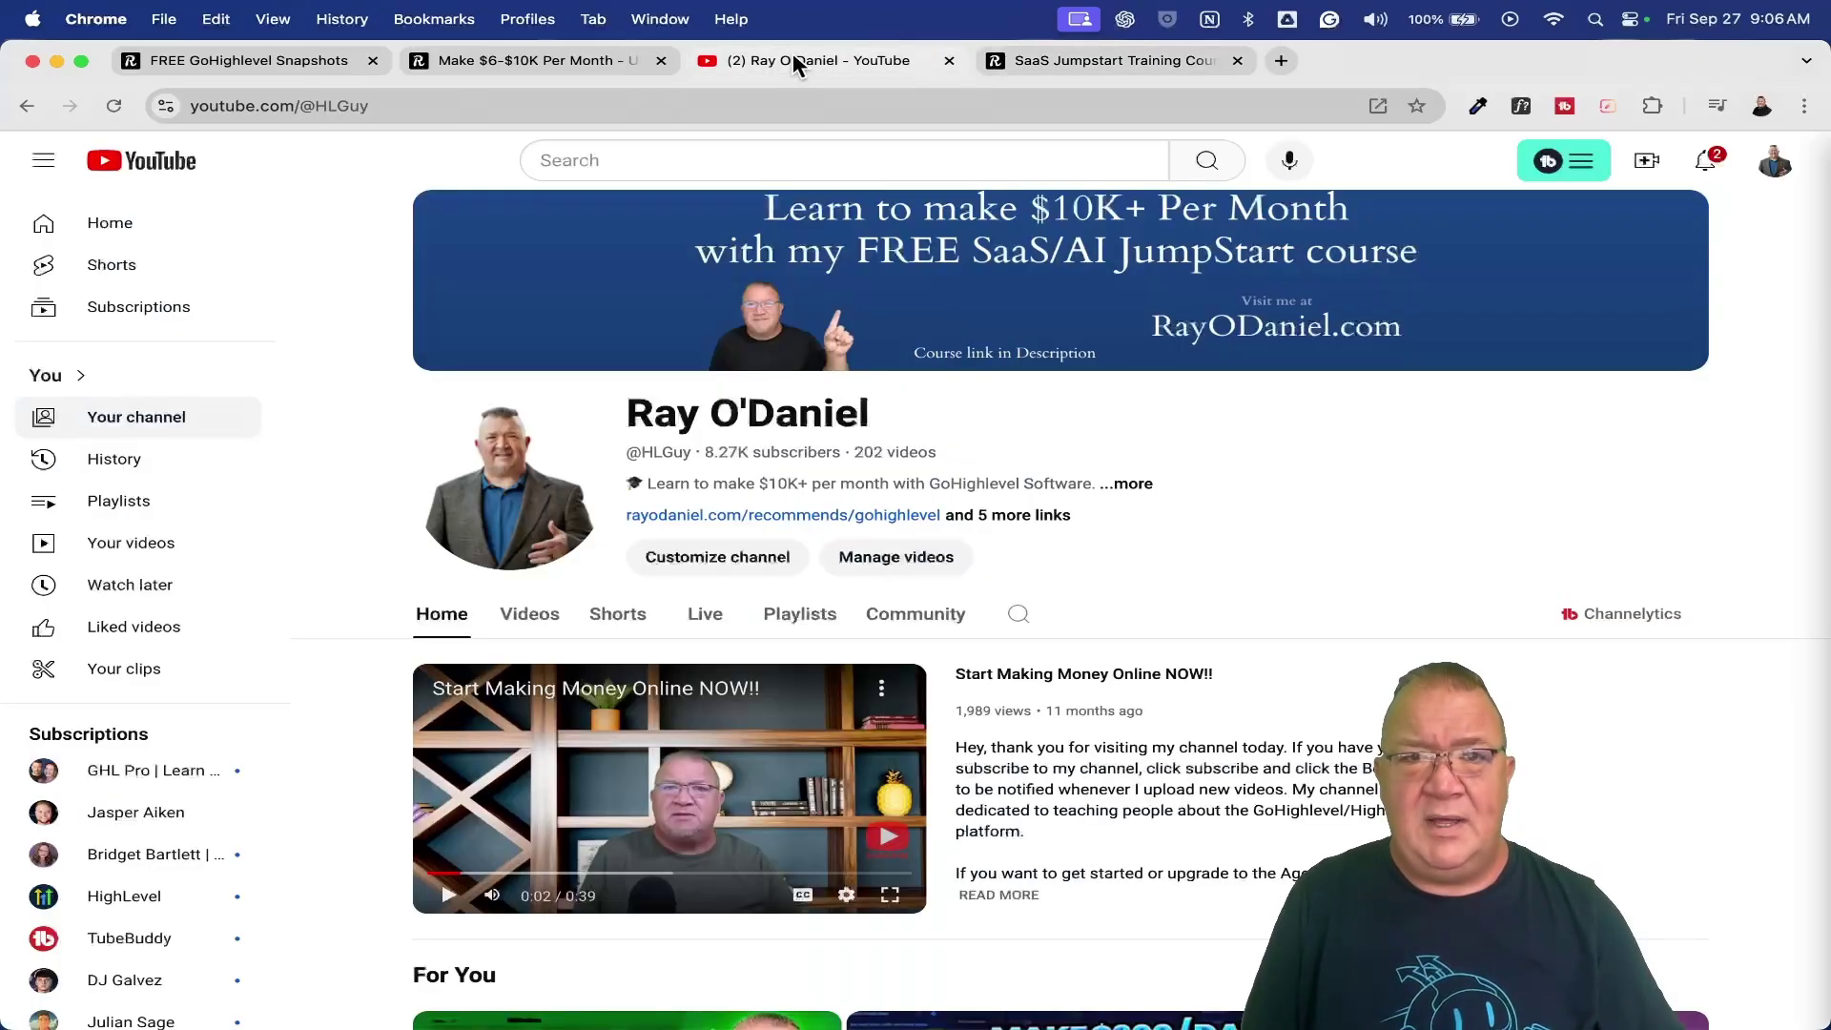
click(790, 627)
scroll(958, 673, down, 3)
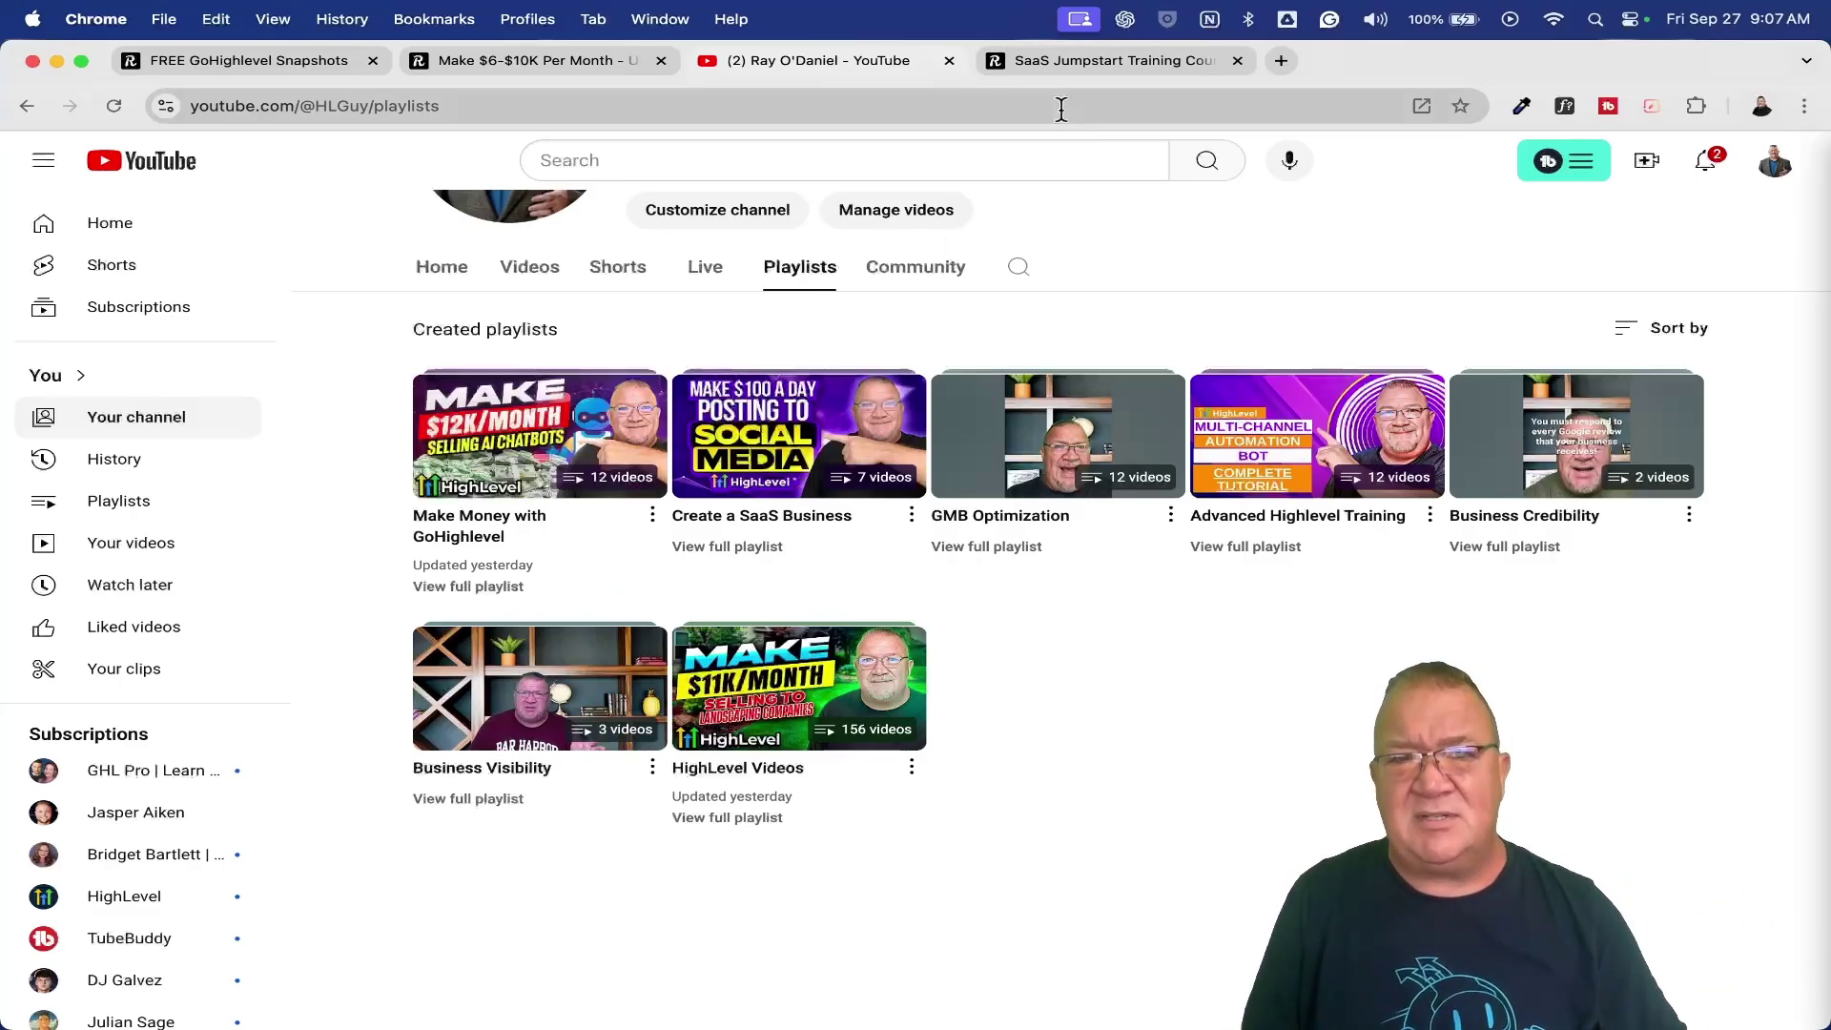
click(1106, 65)
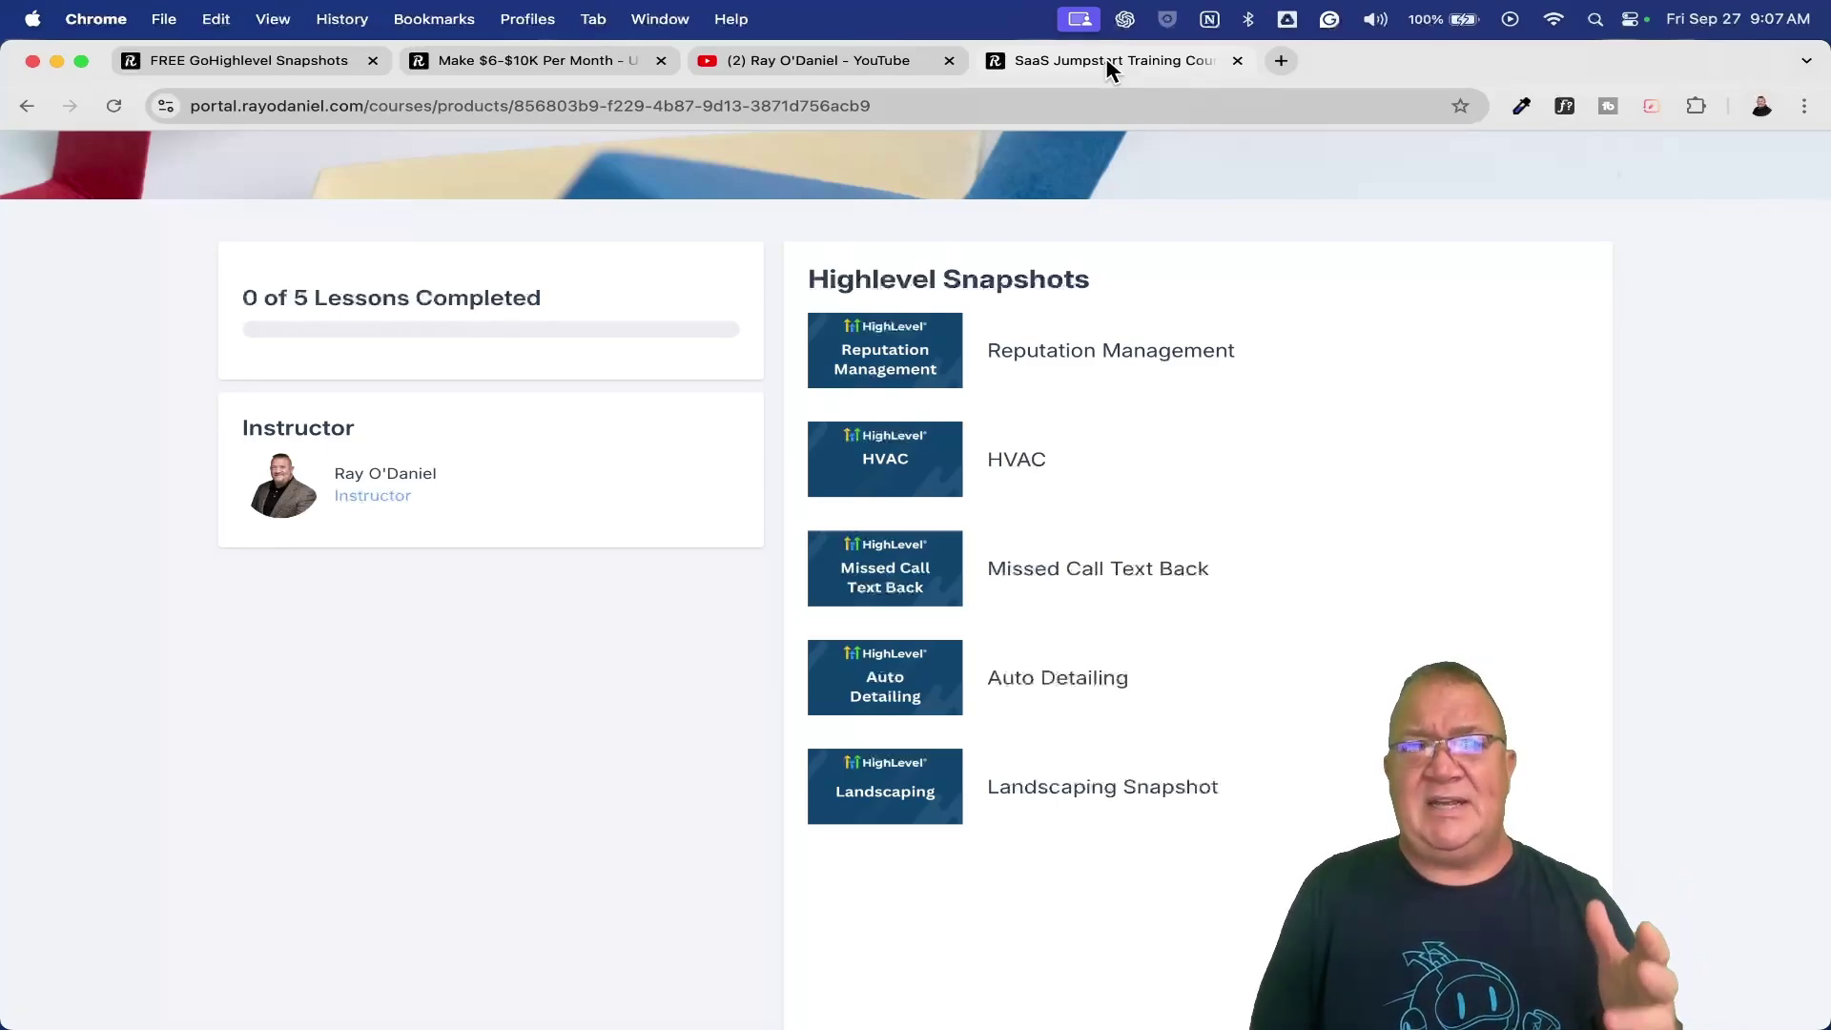
Step: Preview the Reputation Management lesson and go back to the course overview
click(1079, 369)
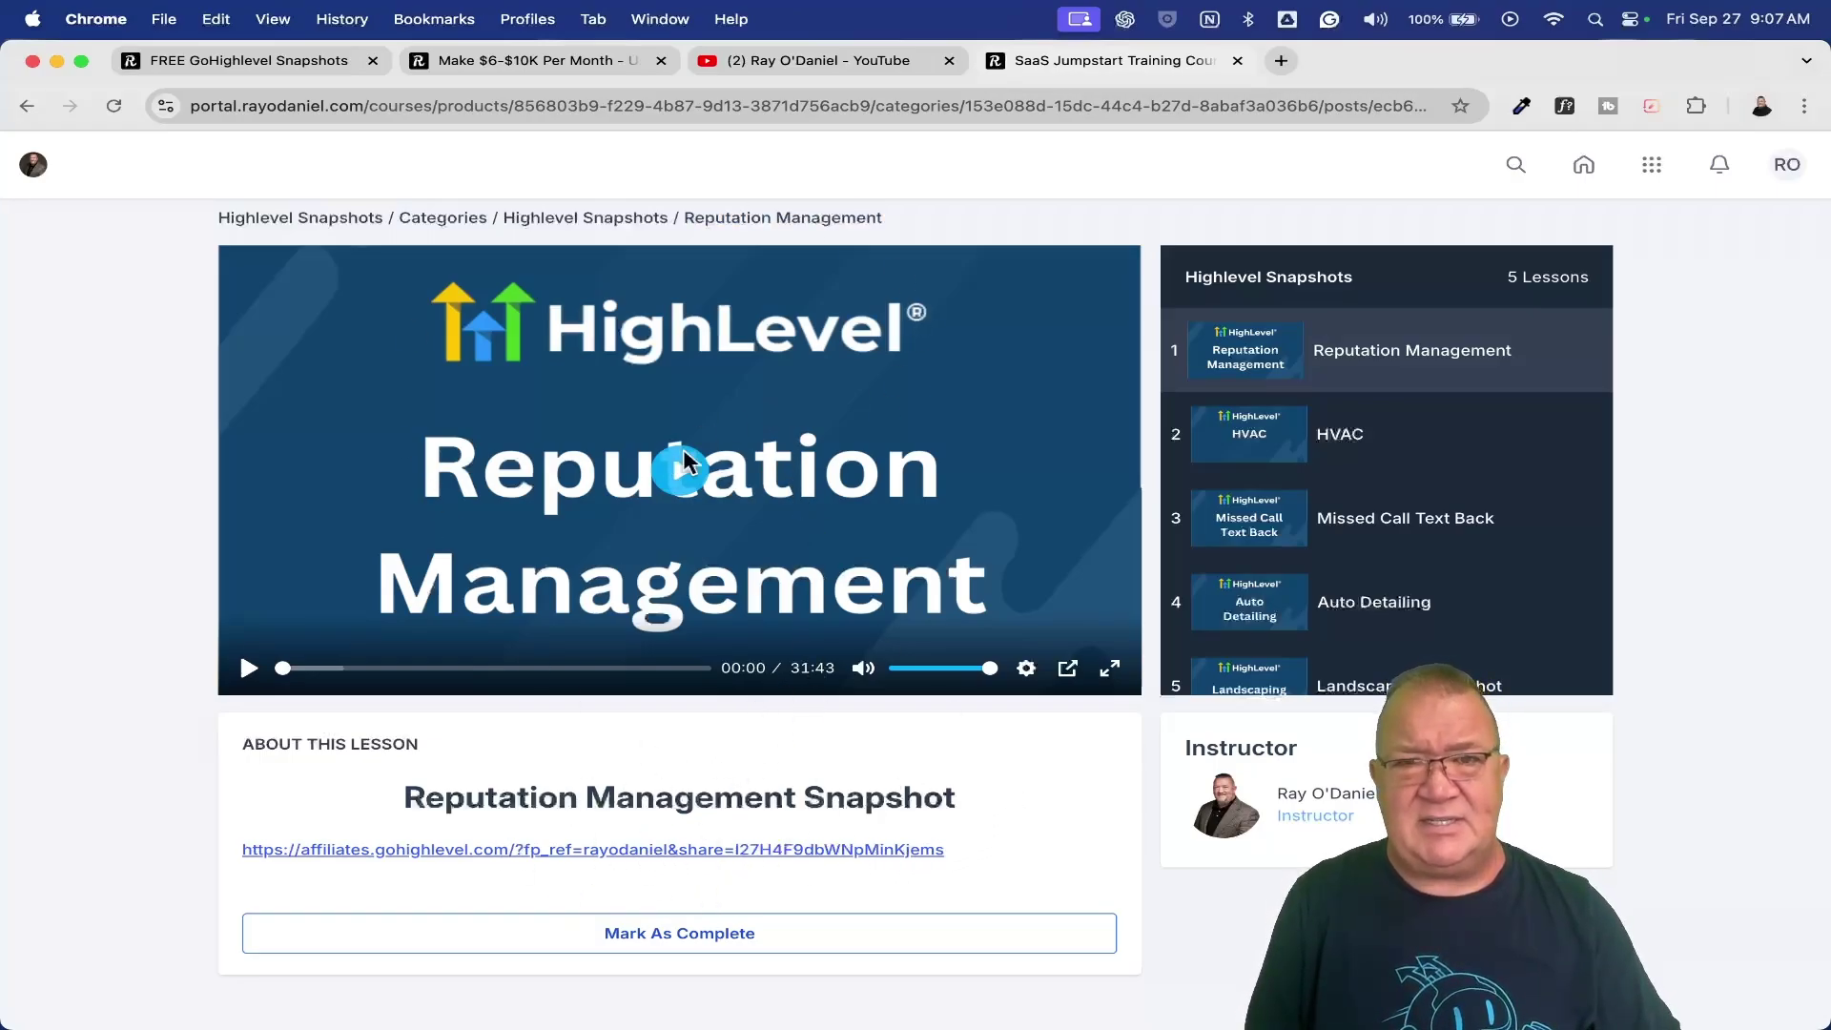
click(27, 107)
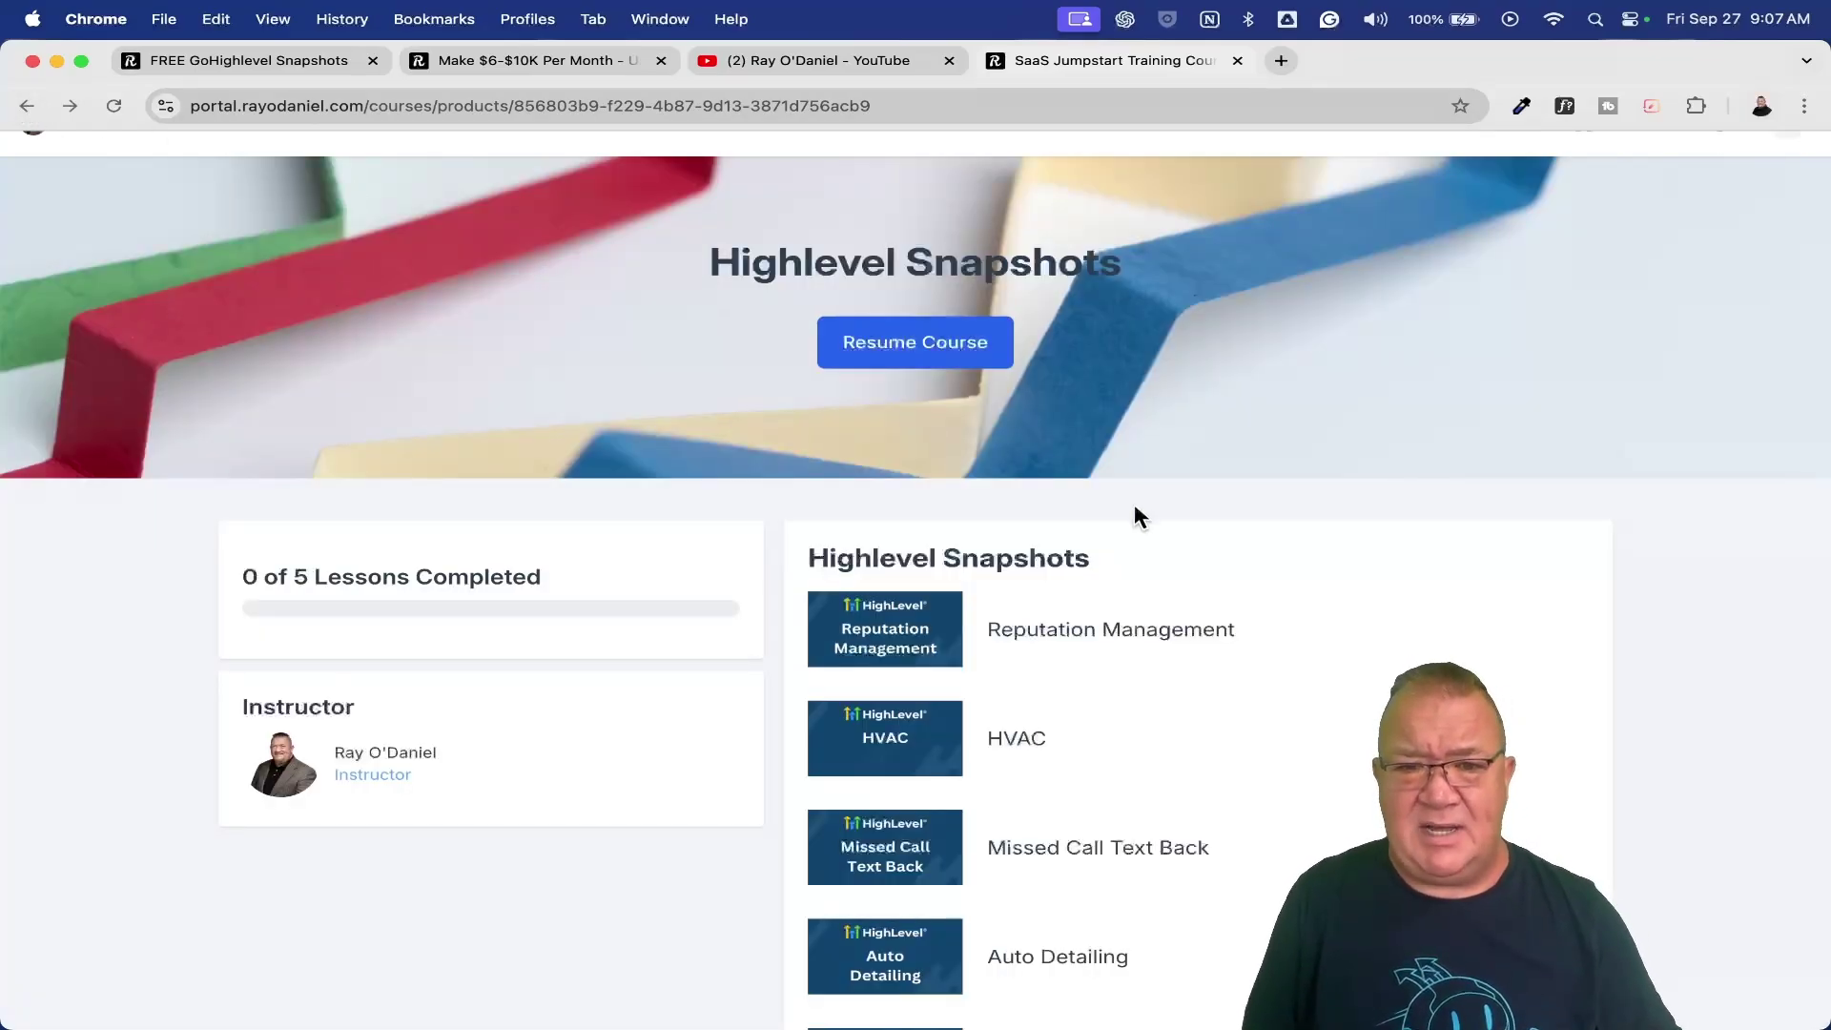
scroll(1134, 508, down, 5)
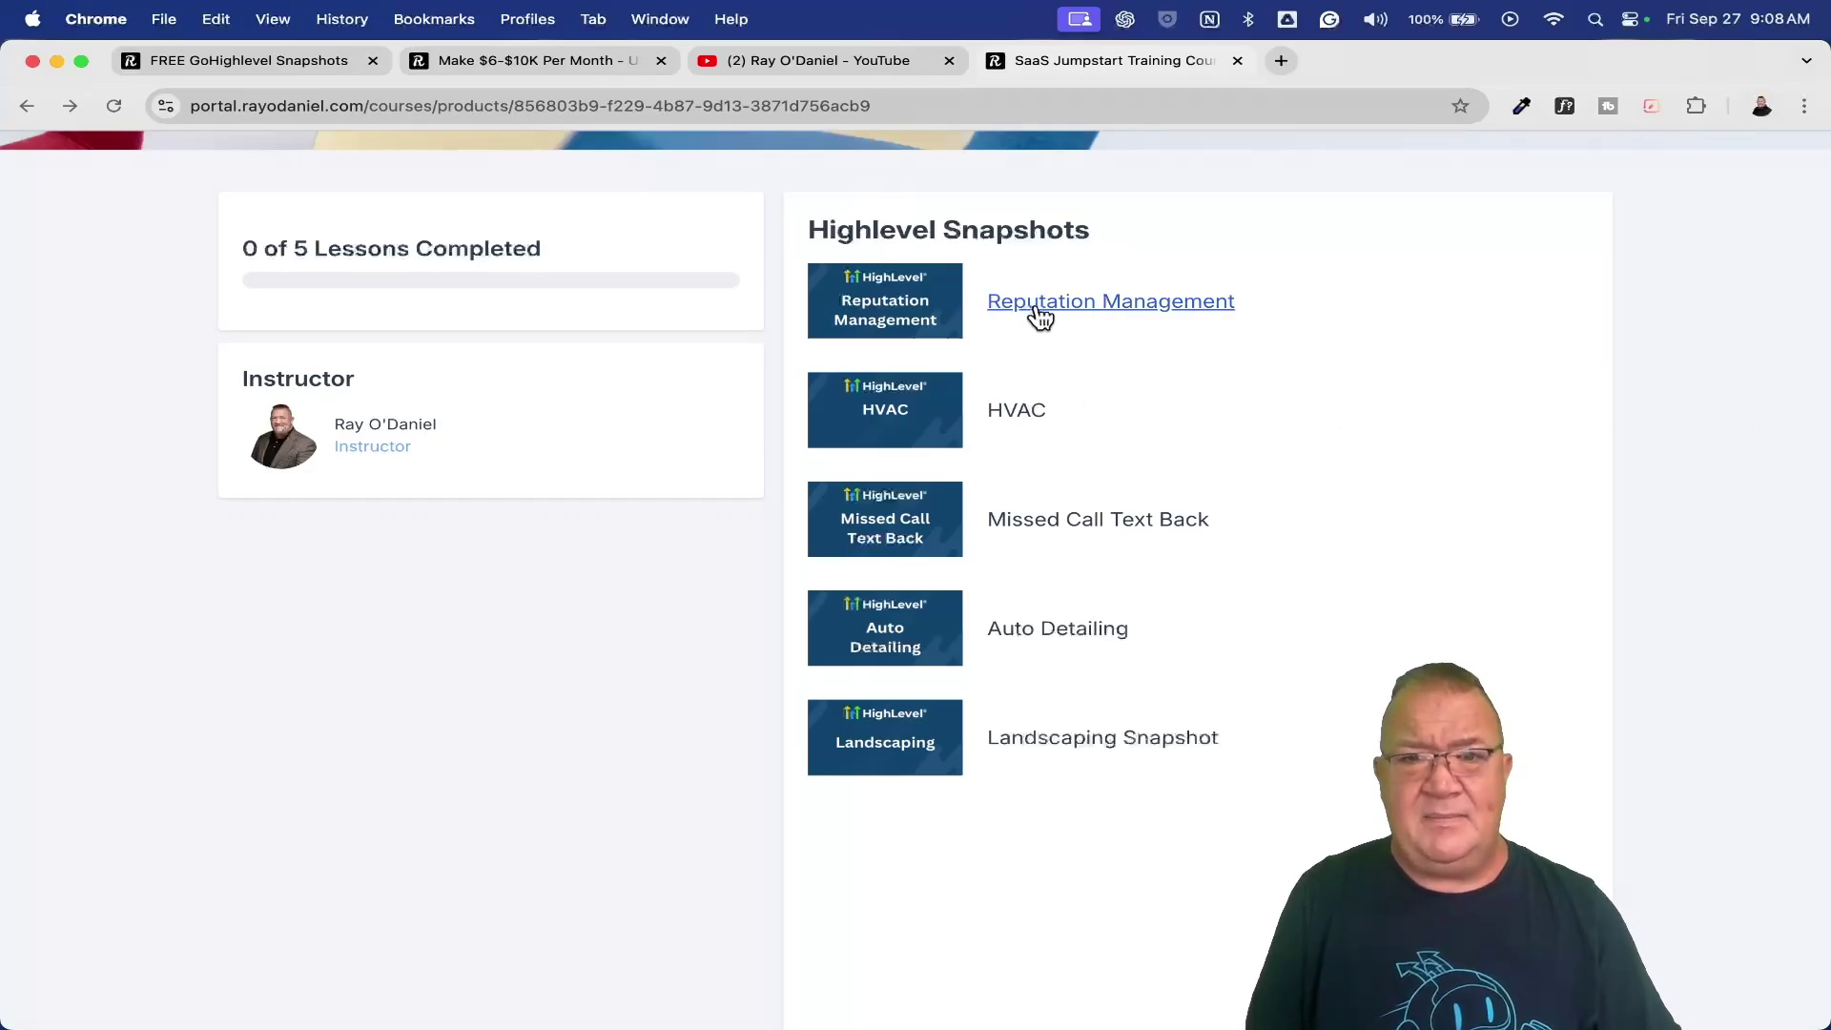
Step: Review the HVAC lesson and its HVAC FAQs file, then go back to the course
click(1015, 412)
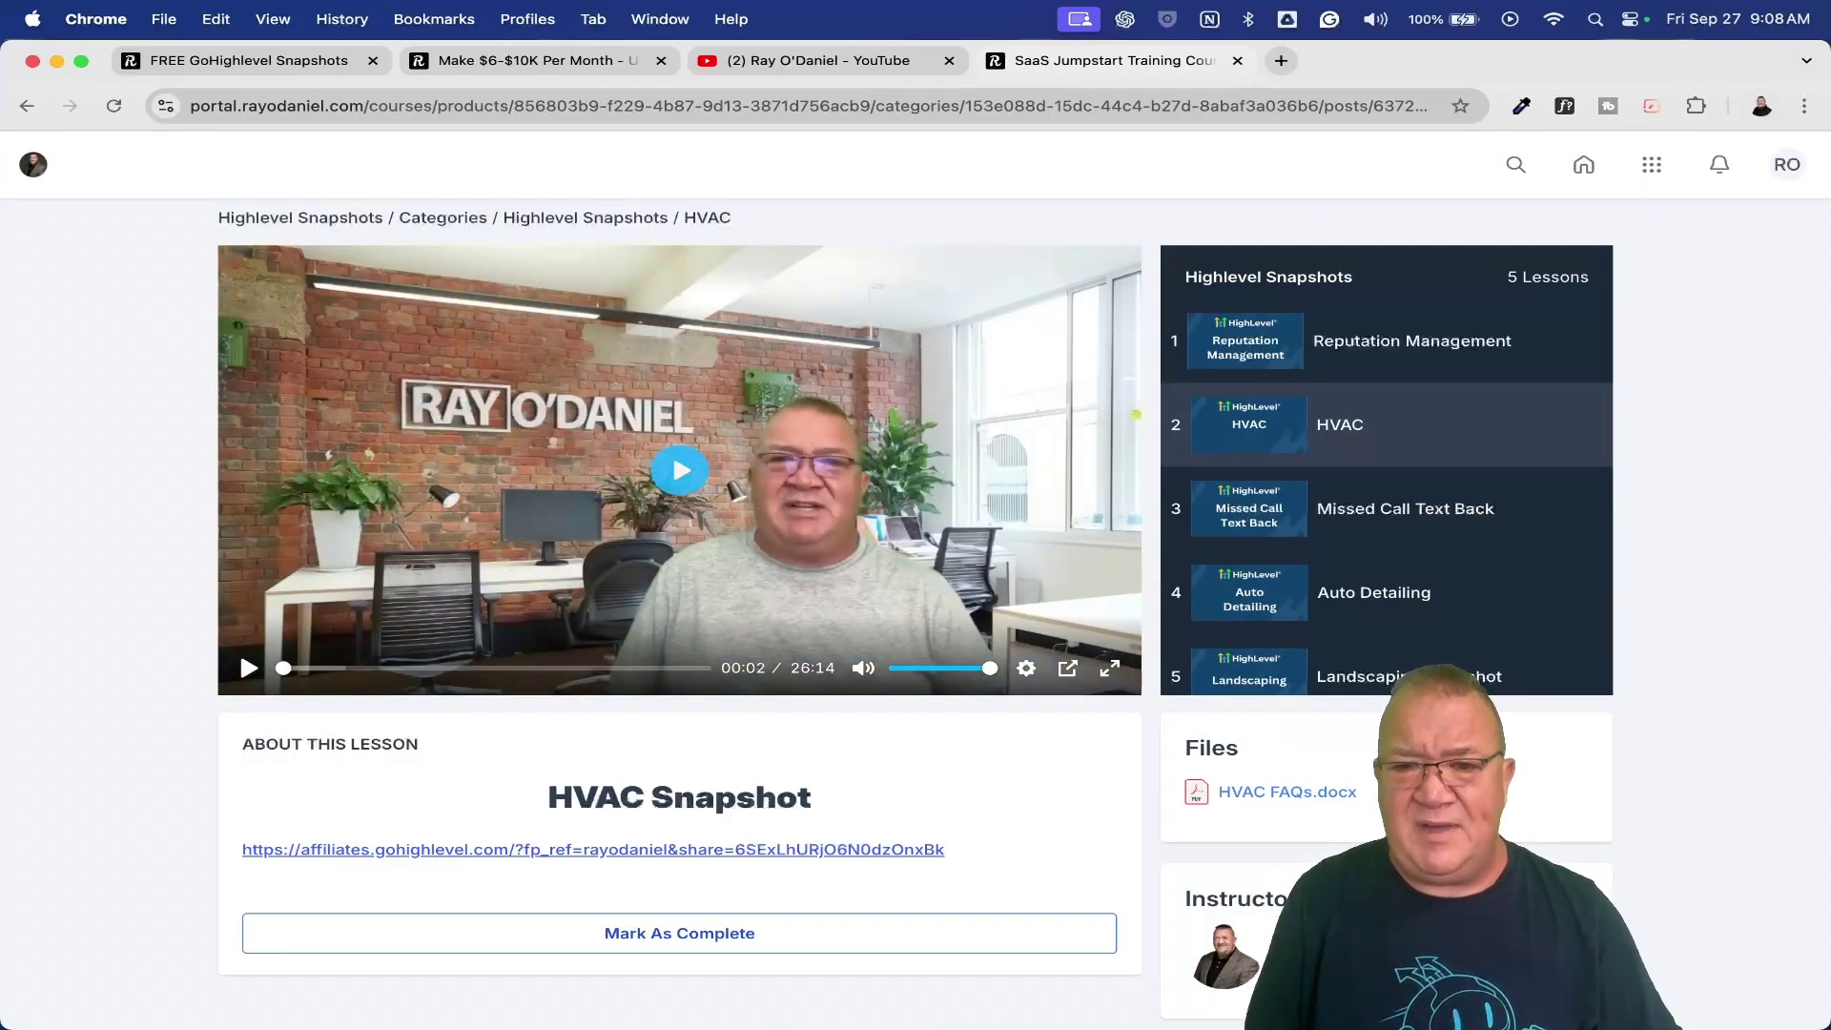
scroll(1206, 795, up, 5)
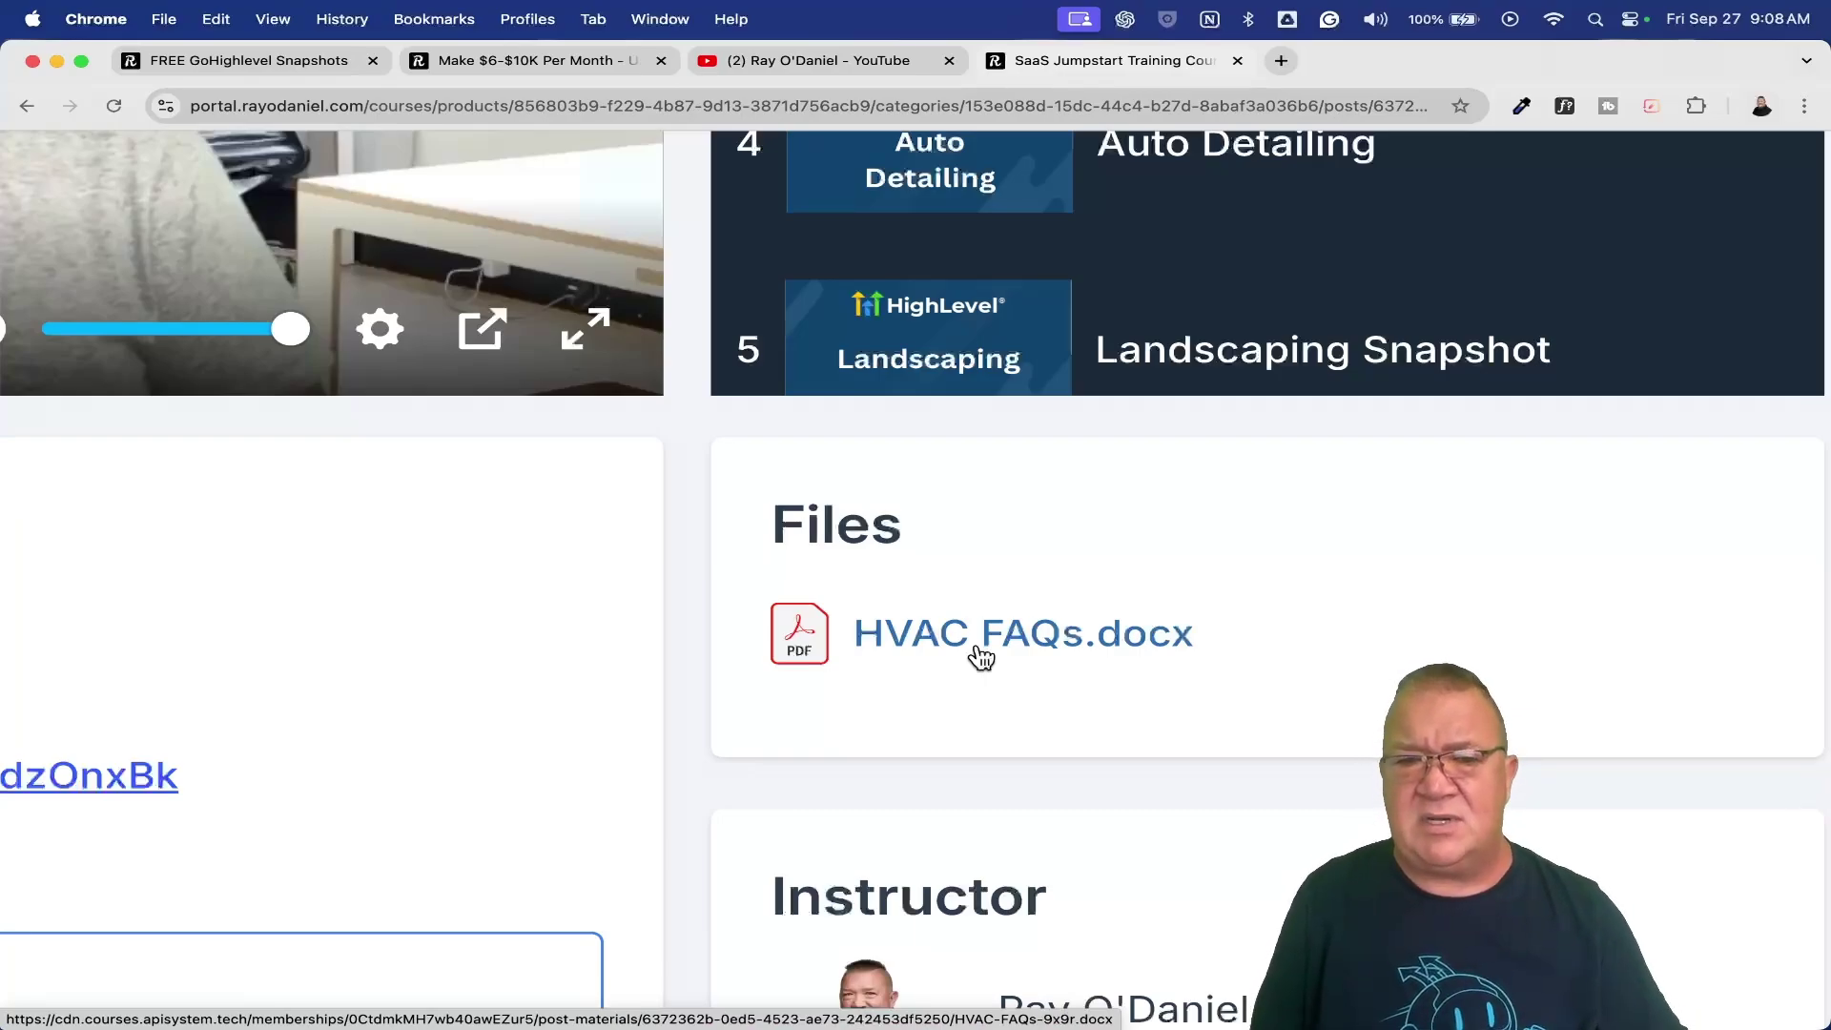
scroll(982, 657, down, 5)
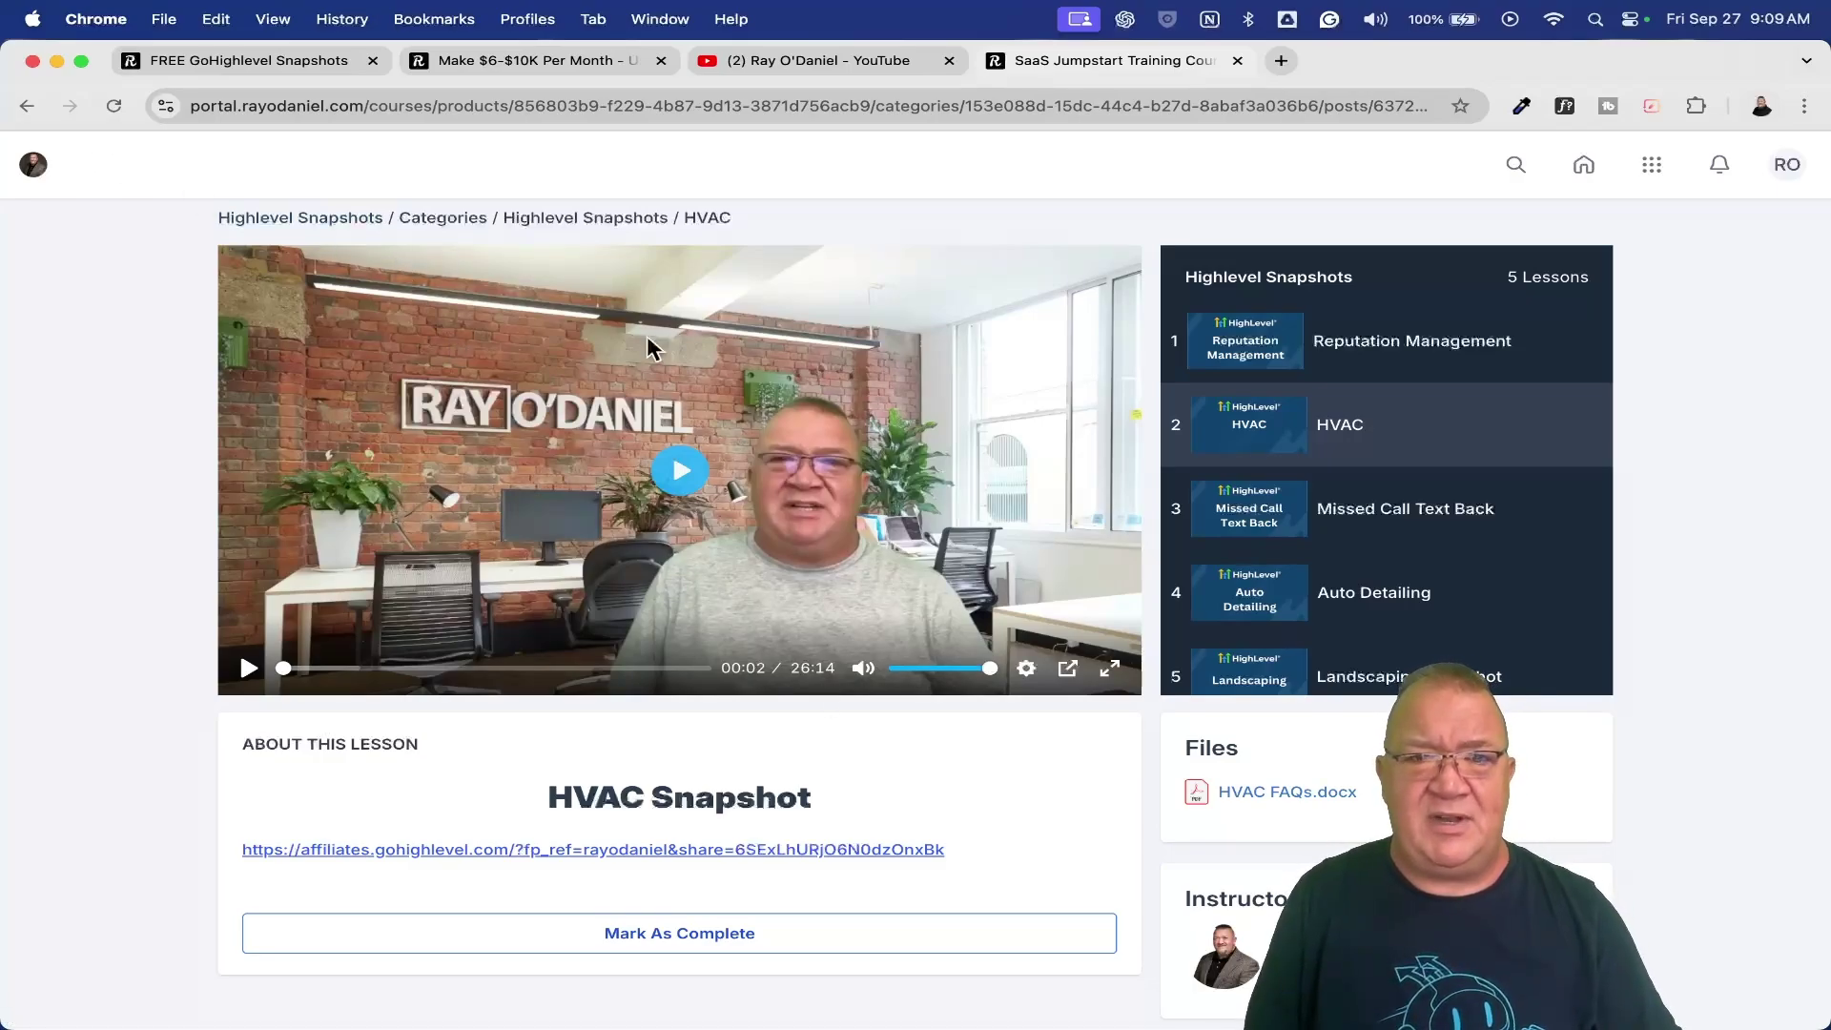
click(34, 98)
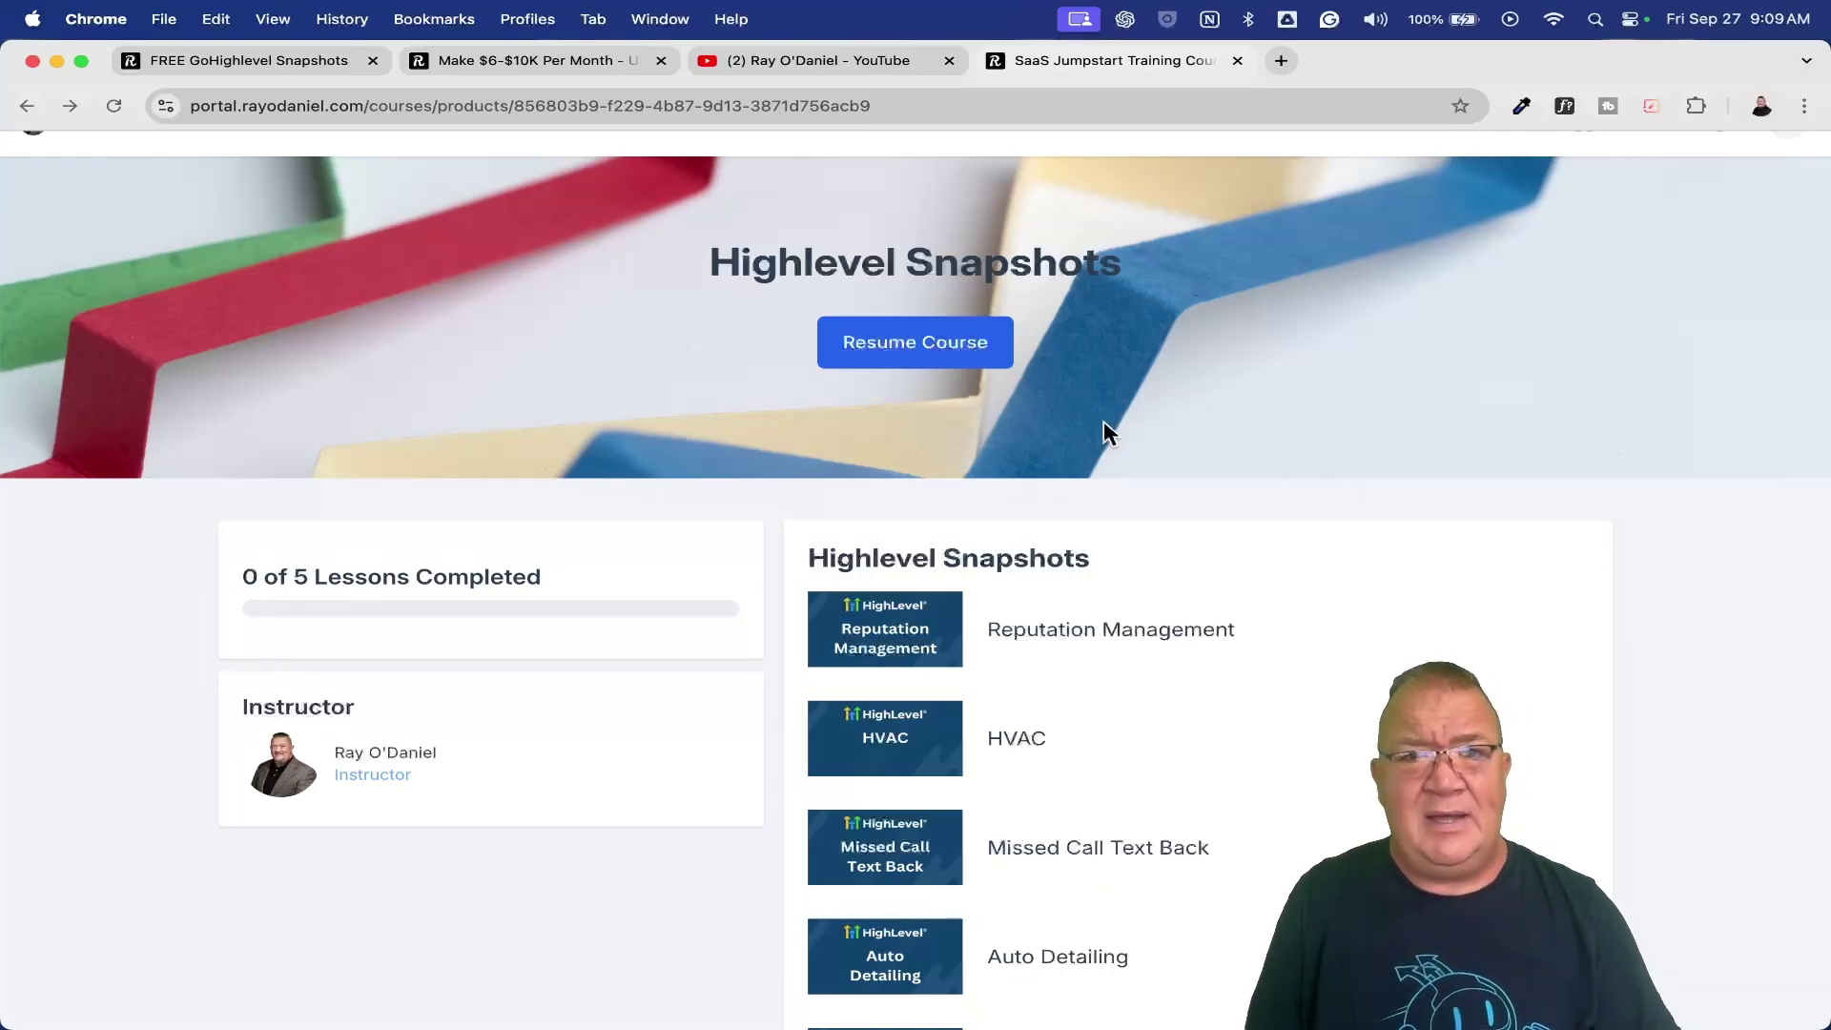
scroll(1171, 372, up, 1)
click(1650, 165)
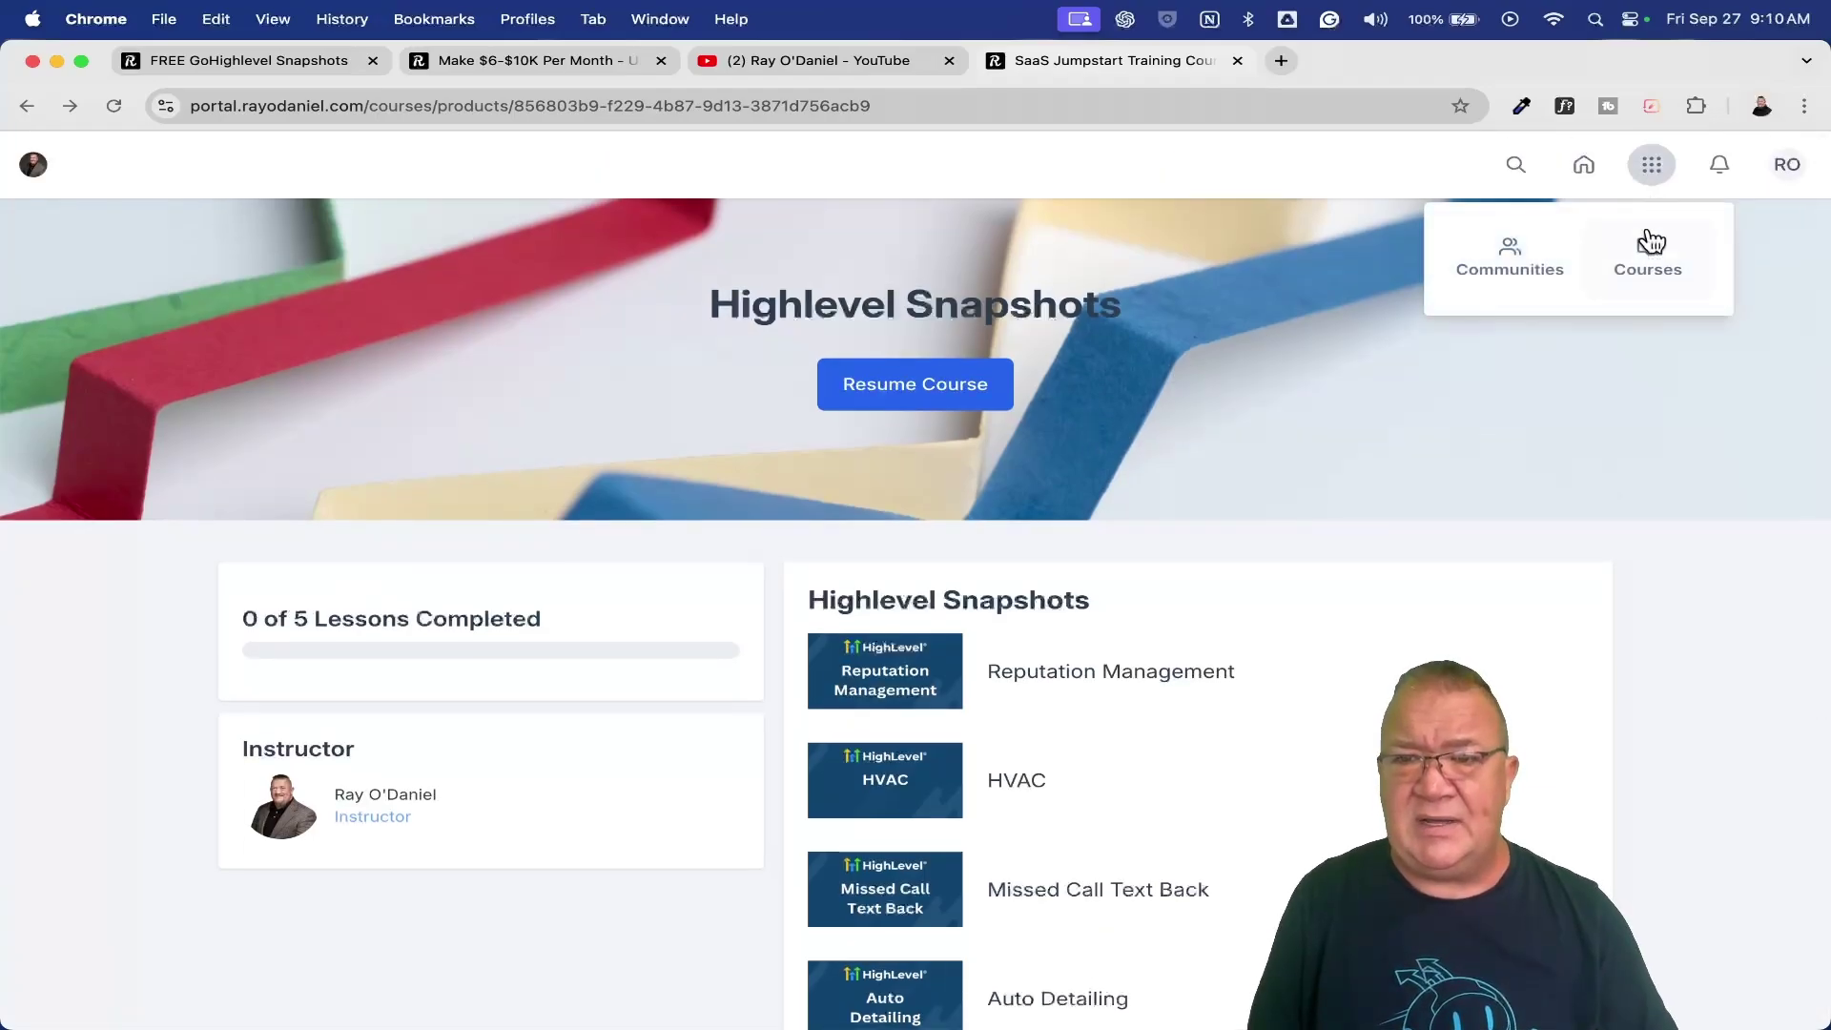
click(1668, 262)
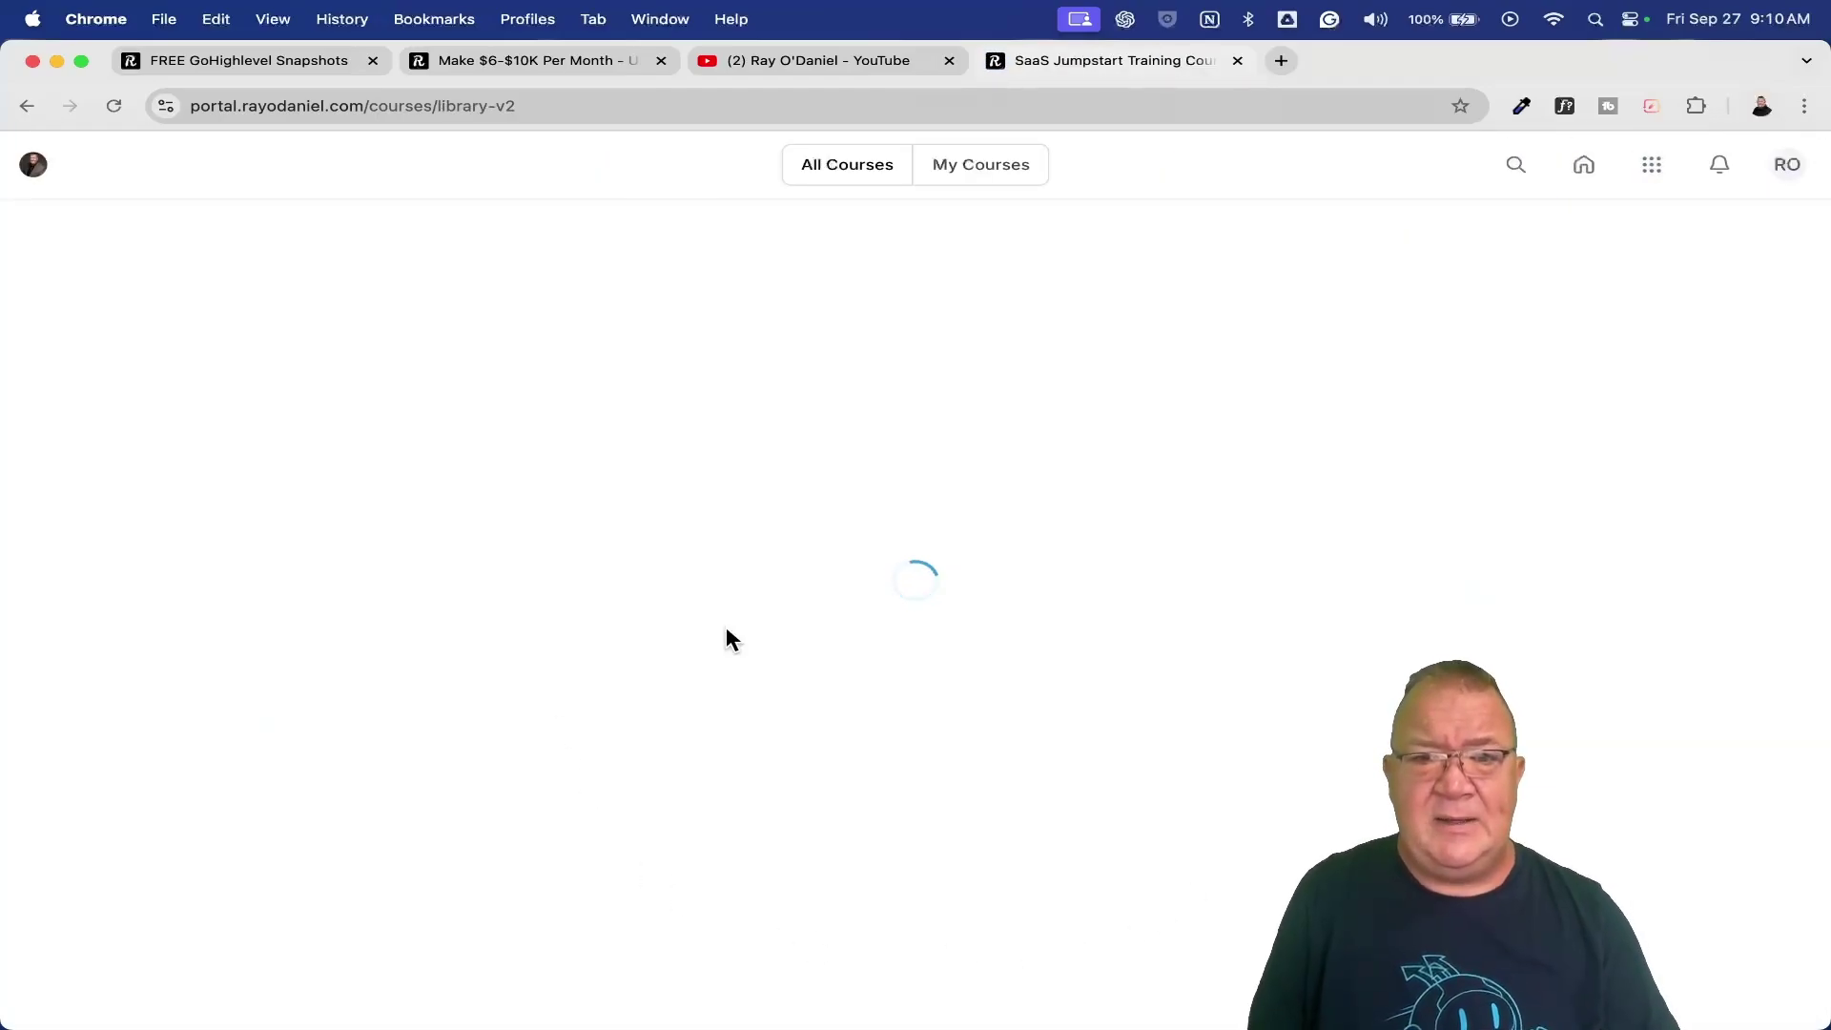
scroll(712, 625, down, 3)
scroll(712, 625, down, 1)
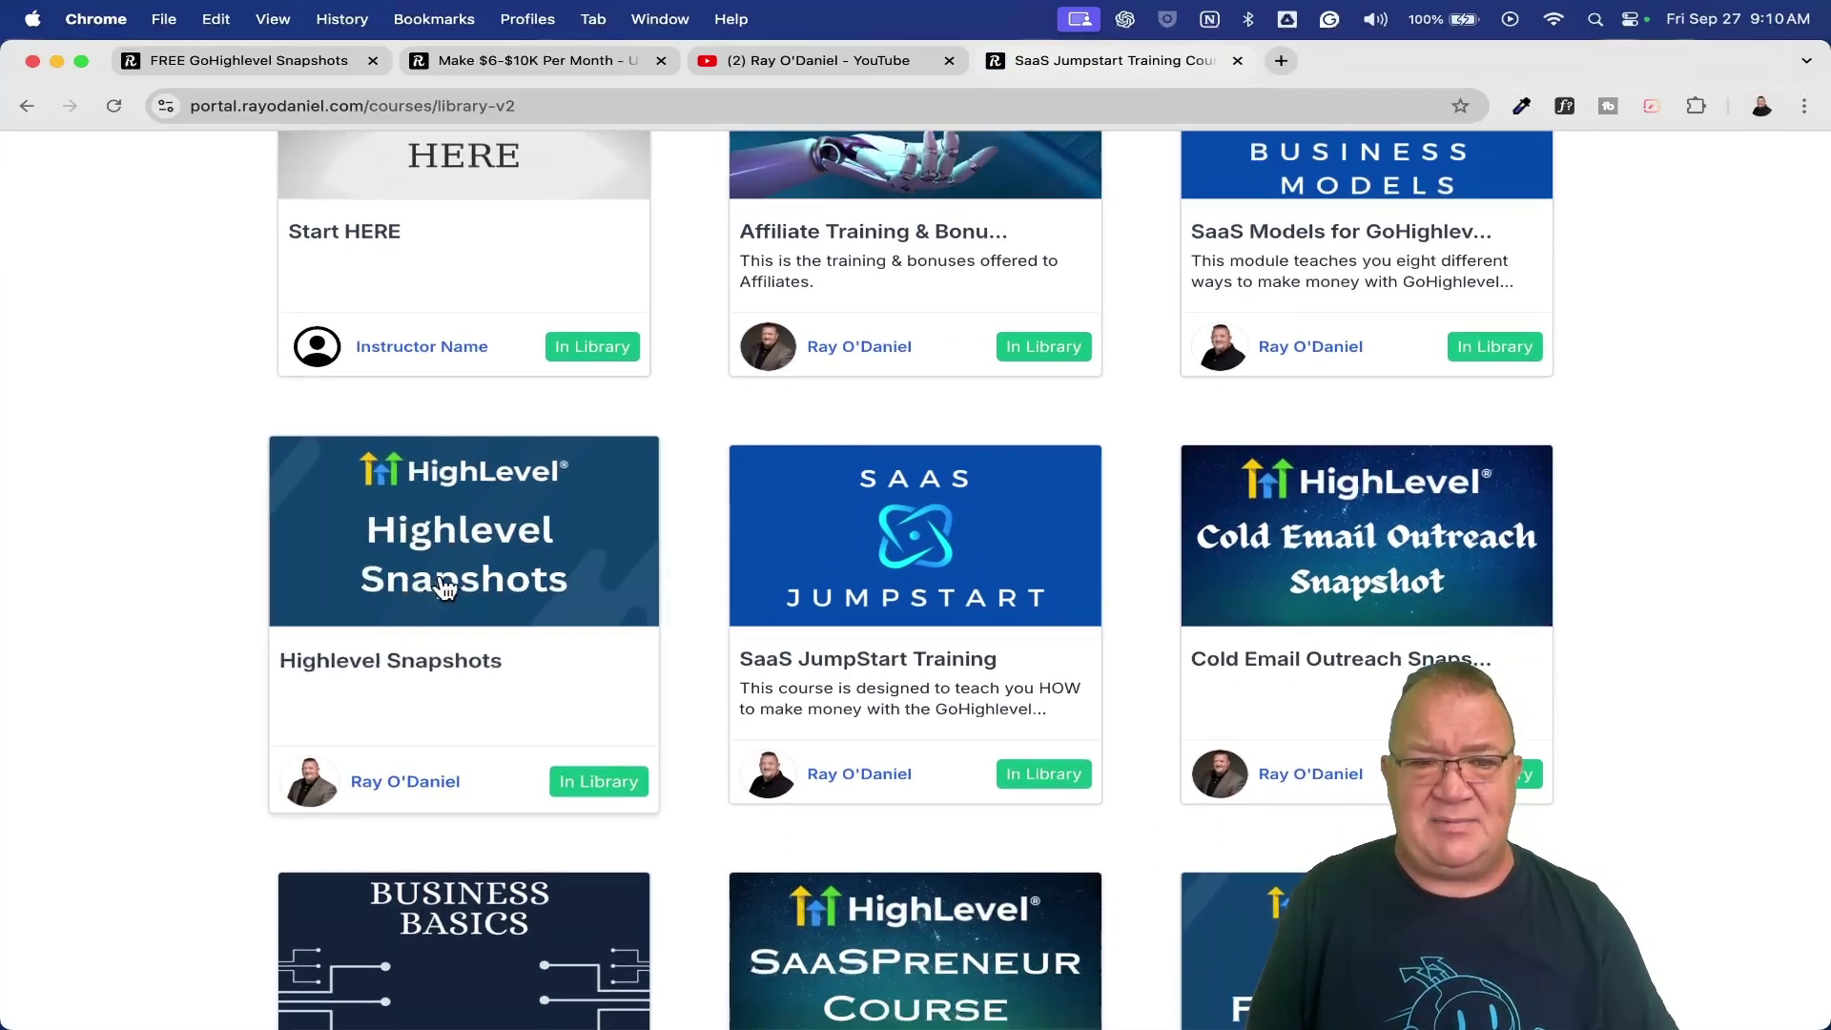
click(440, 587)
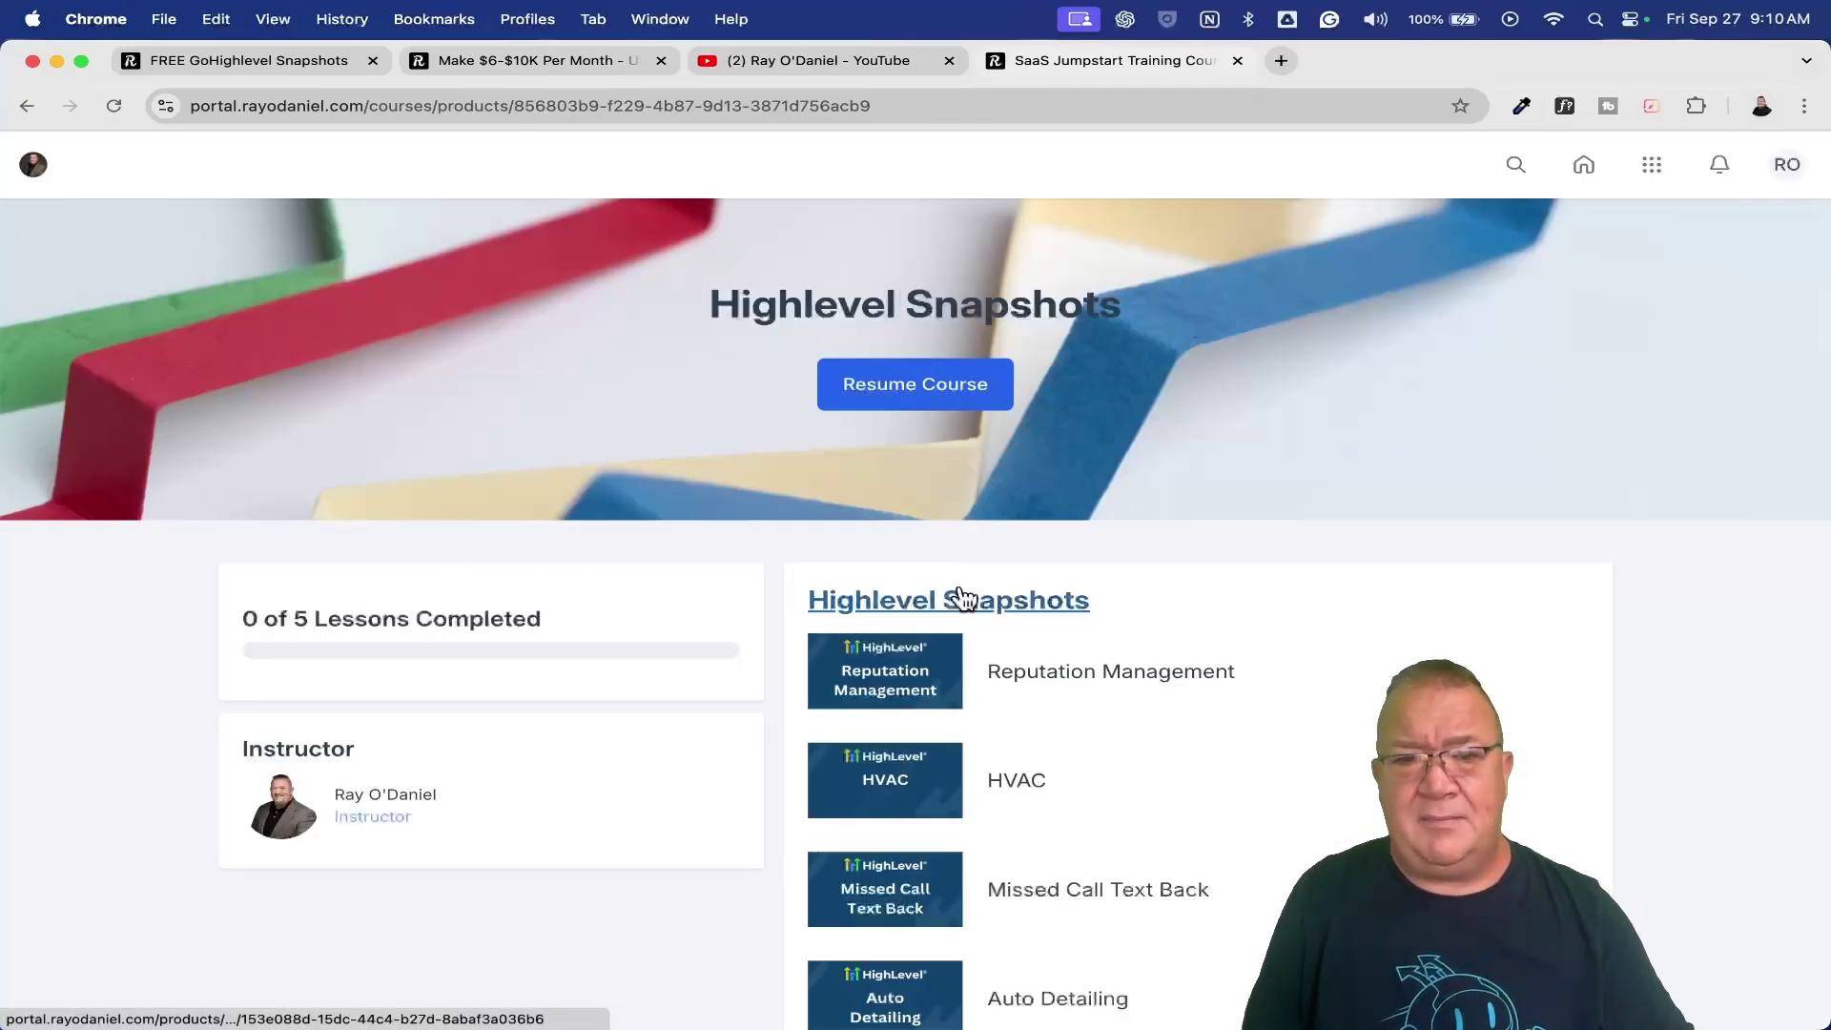
scroll(962, 598, down, 2)
scroll(964, 598, down, 1)
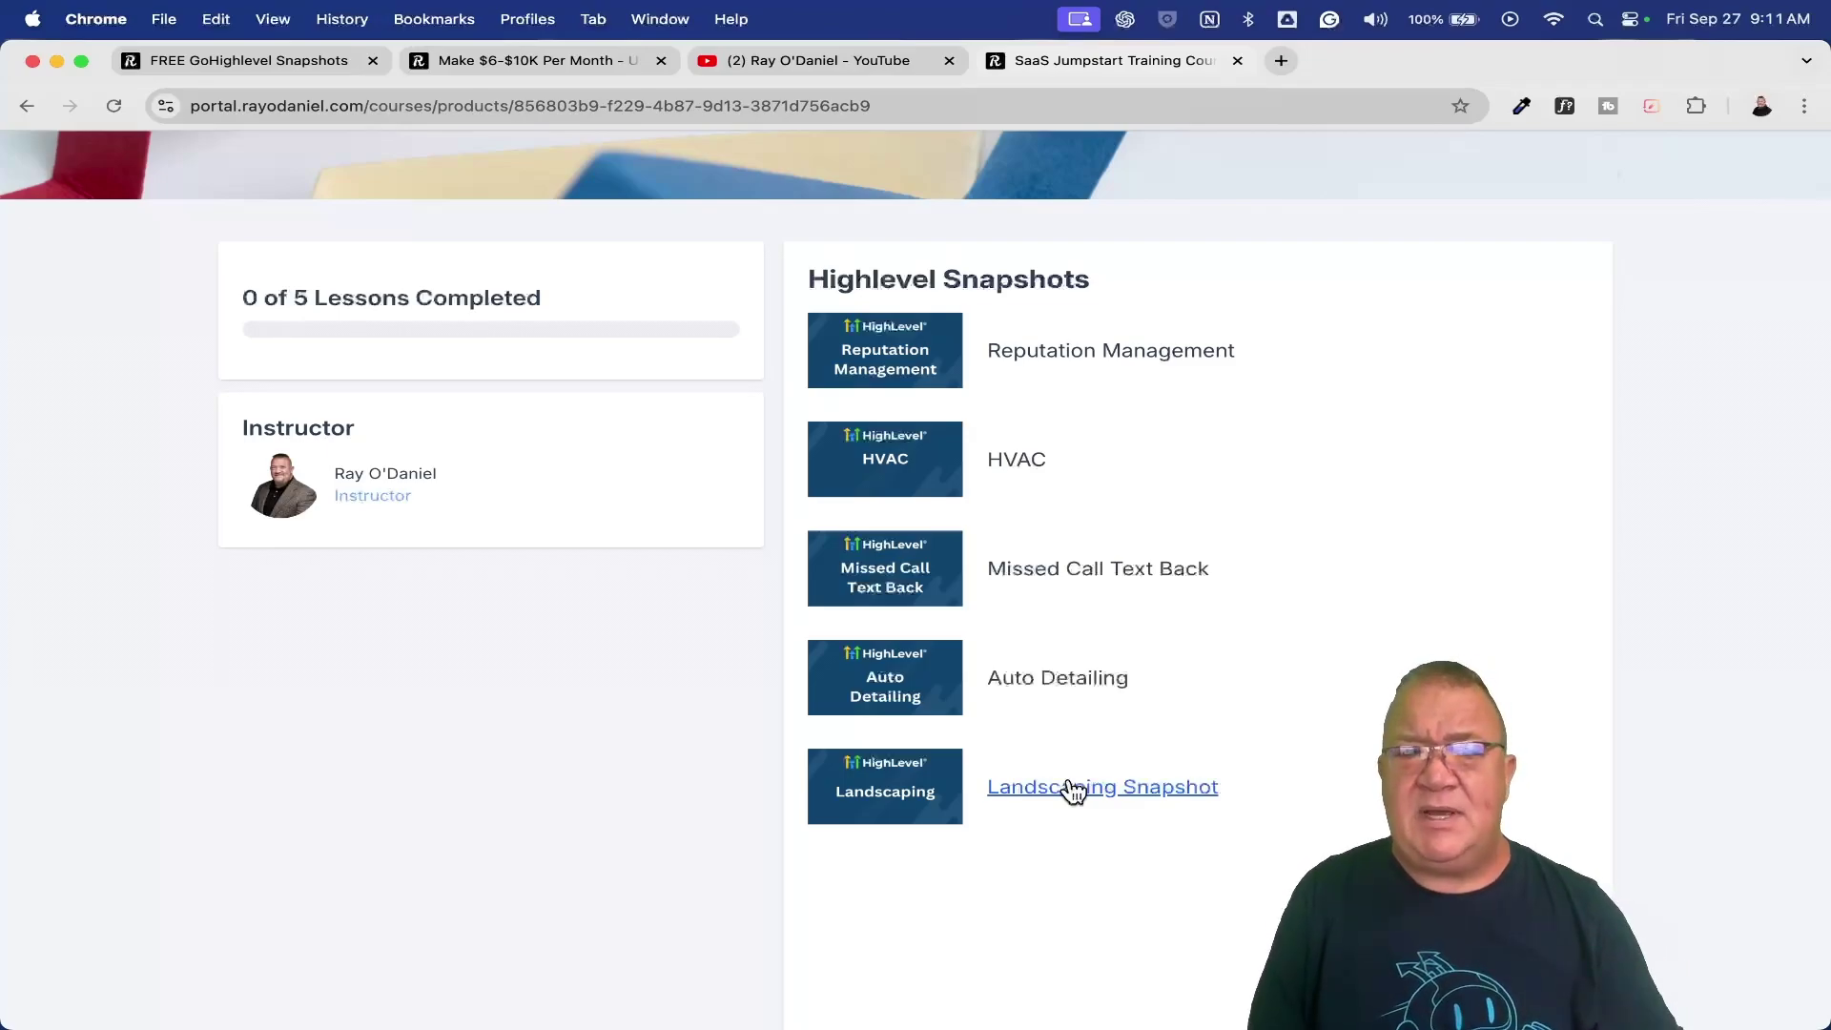
scroll(1074, 791, up, 3)
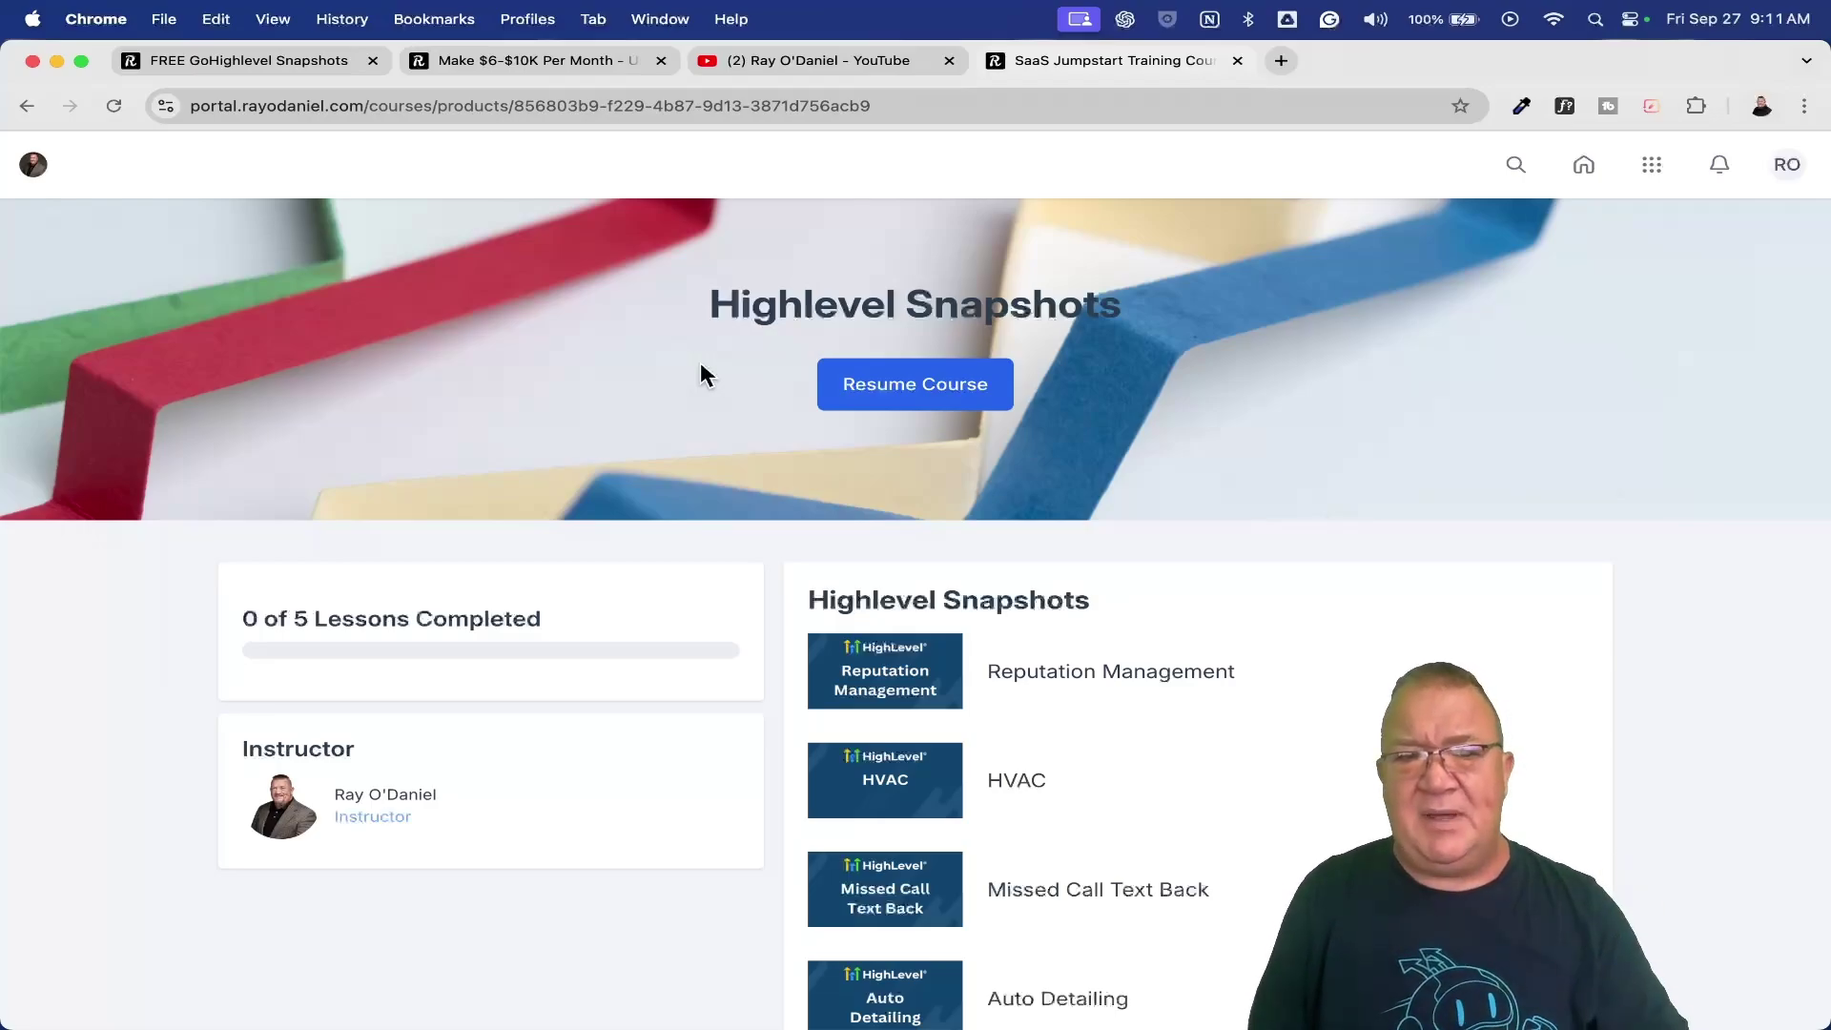
Step: Choose Courses from the portal's apps grid menu to show All Courses
click(1650, 173)
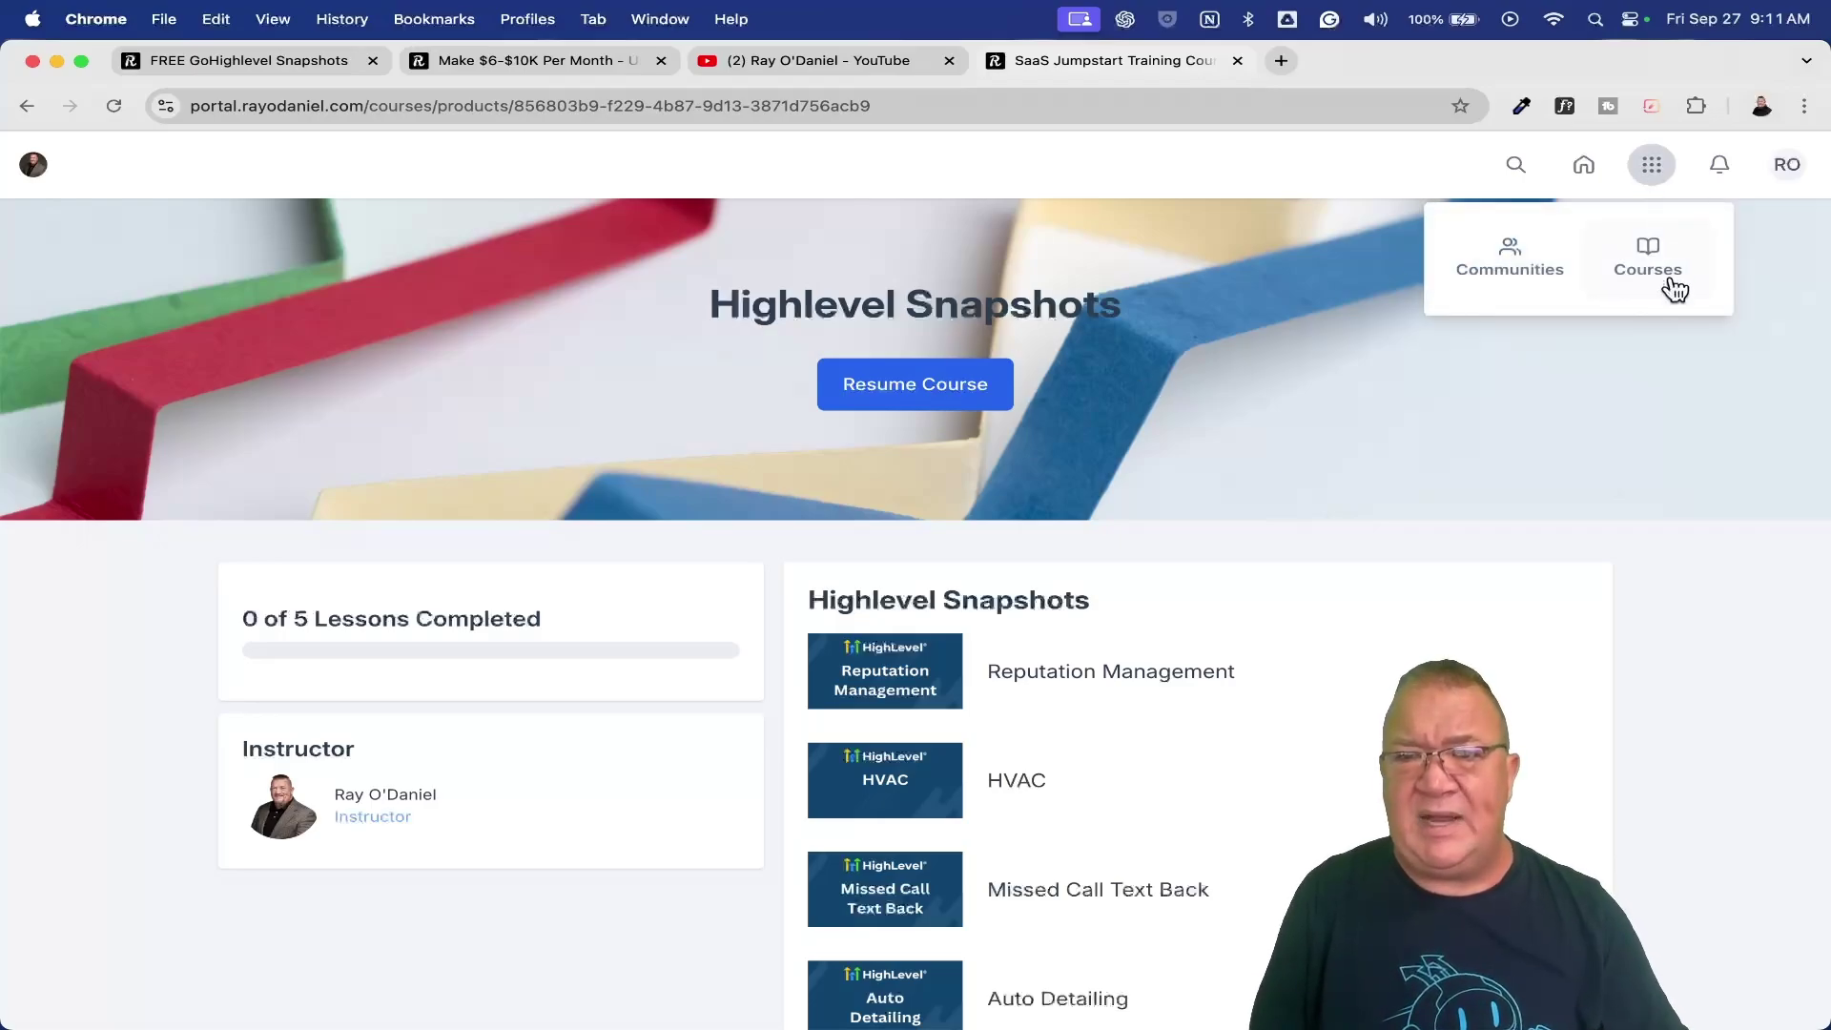
click(1657, 281)
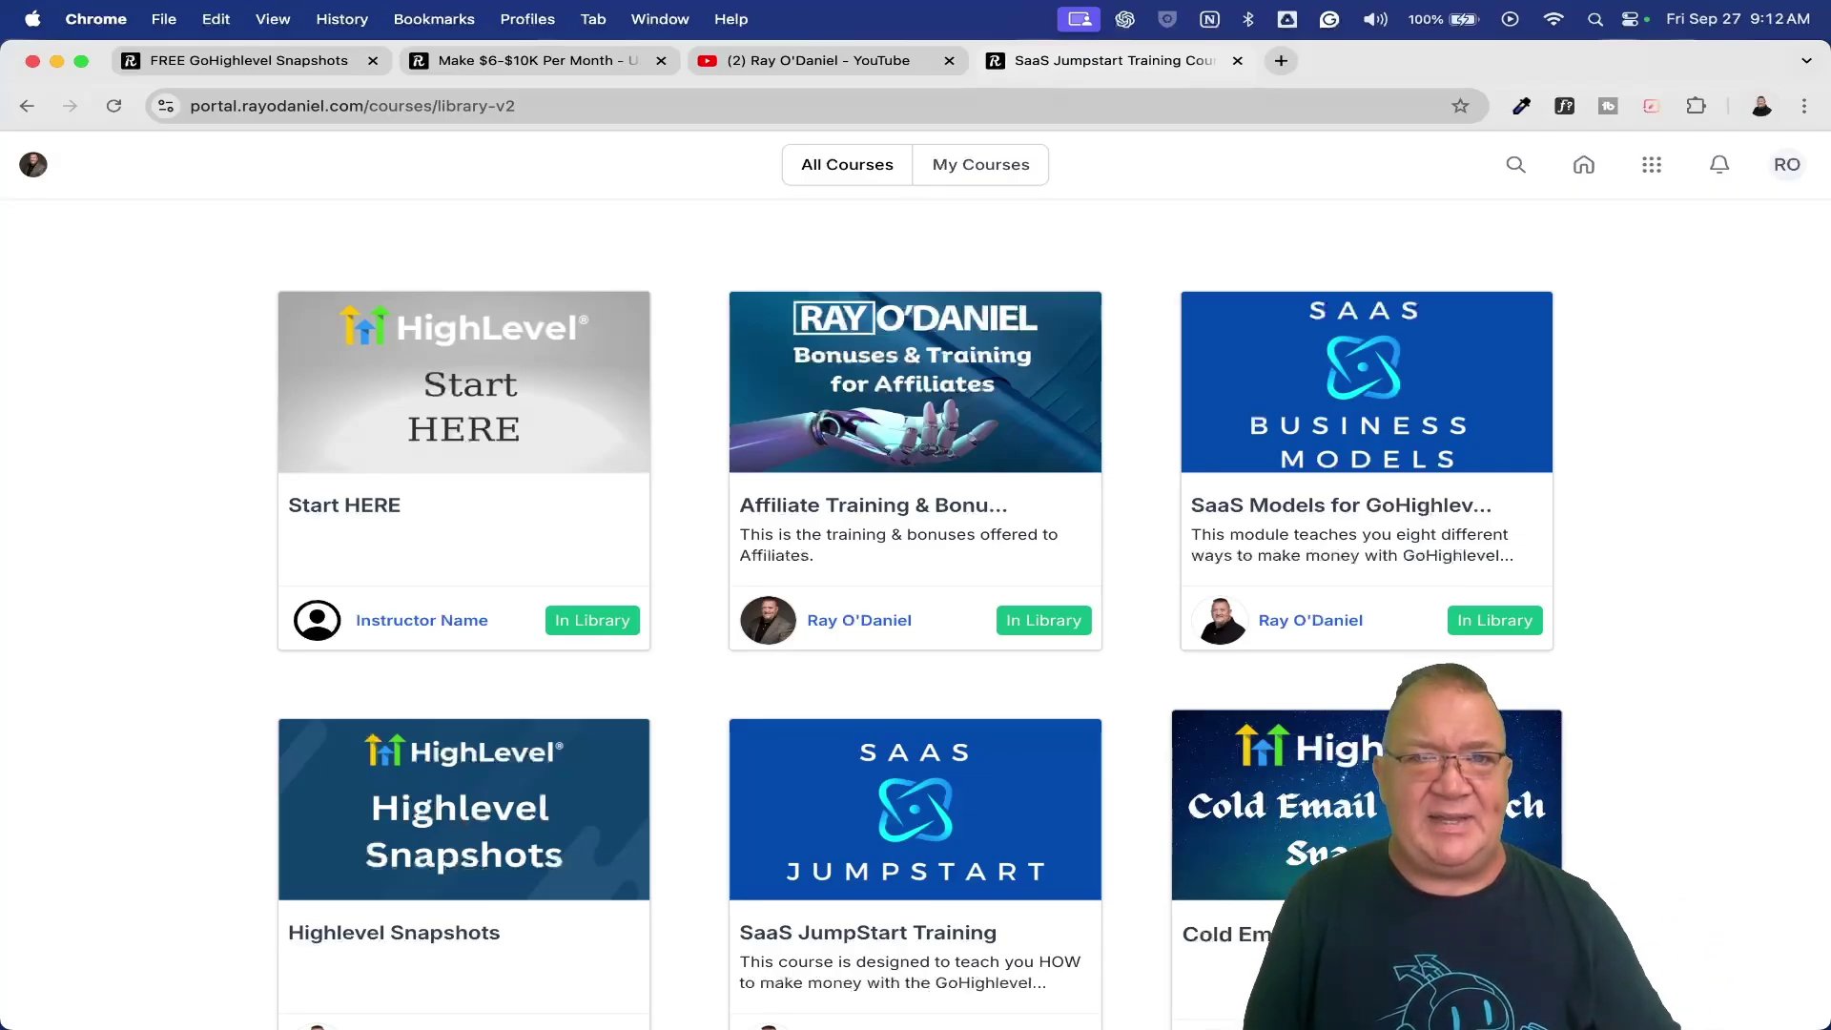
Step: Switch to the Ray O'Daniel YouTube tab showing the channel's Playlists page
click(793, 54)
scroll(1220, 342, up, 5)
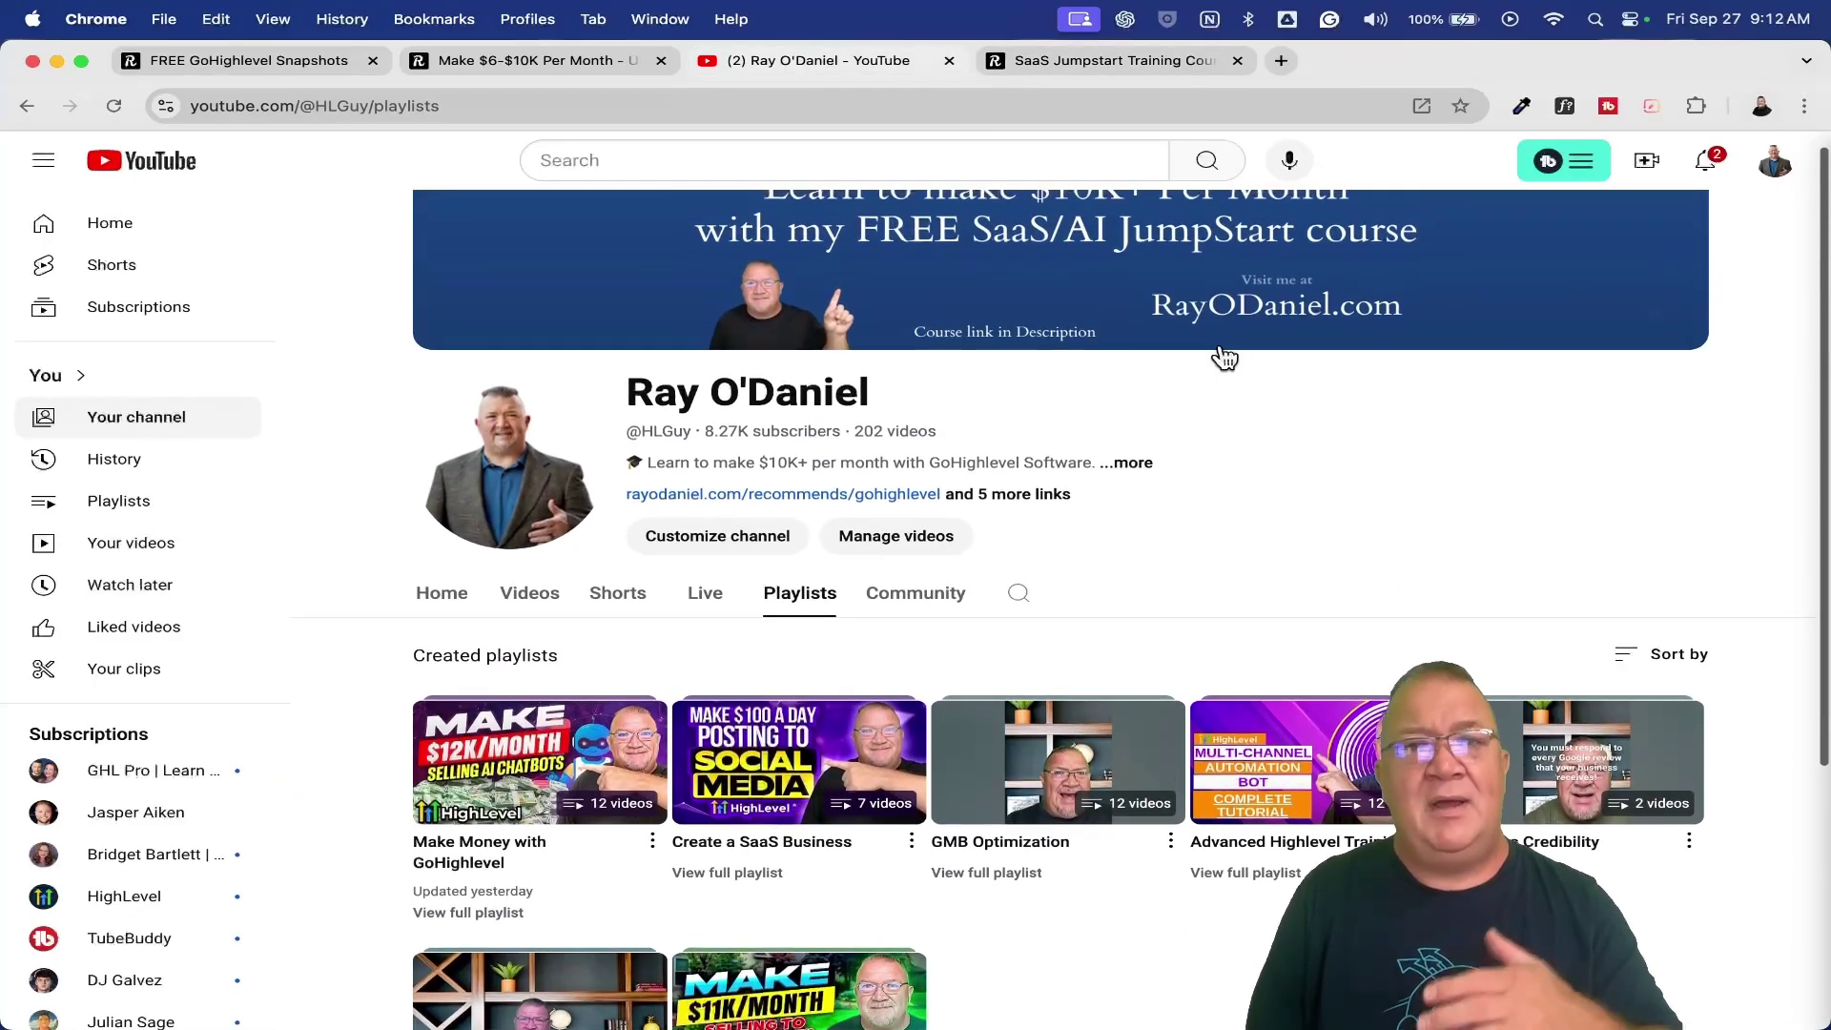